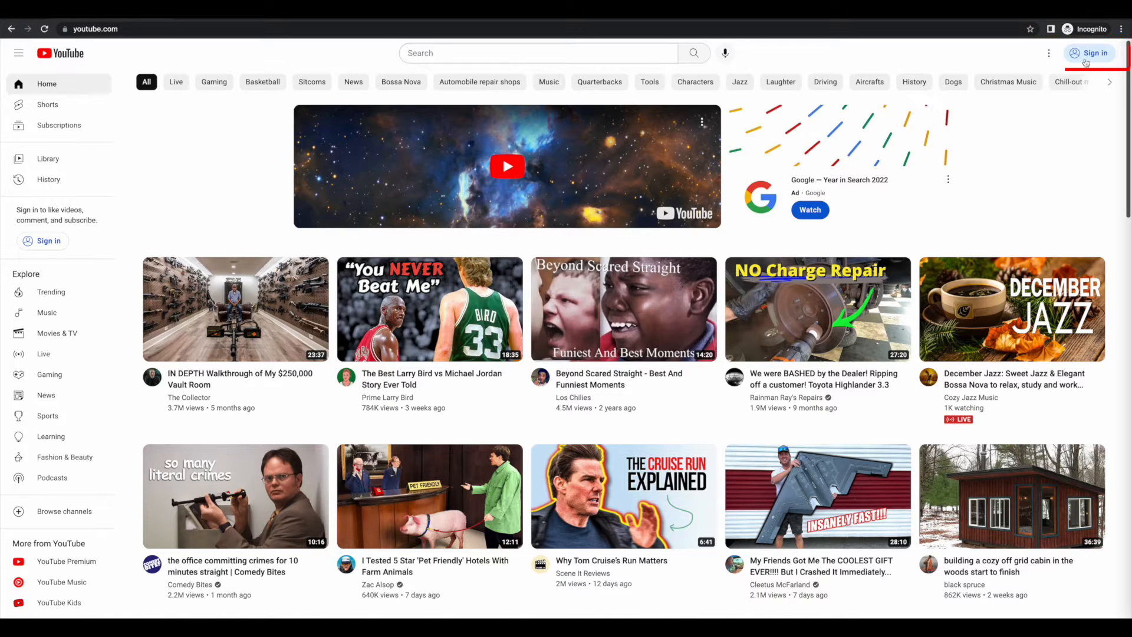
Step: Start creating a new Google account for work or business from the YouTube sign-in page
click(1088, 53)
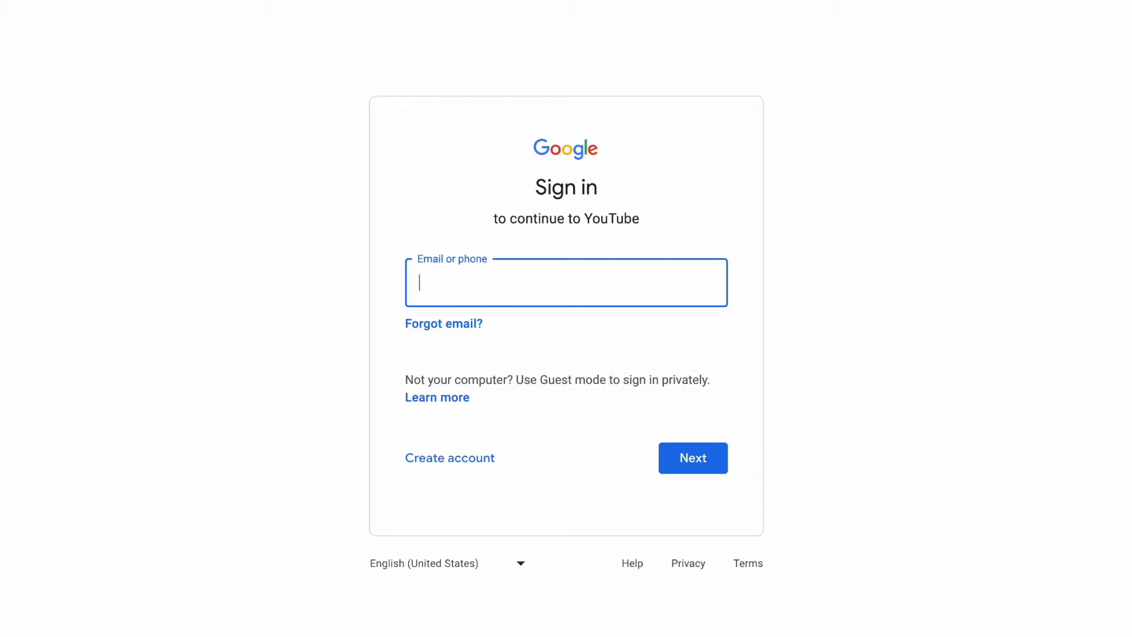
click(463, 465)
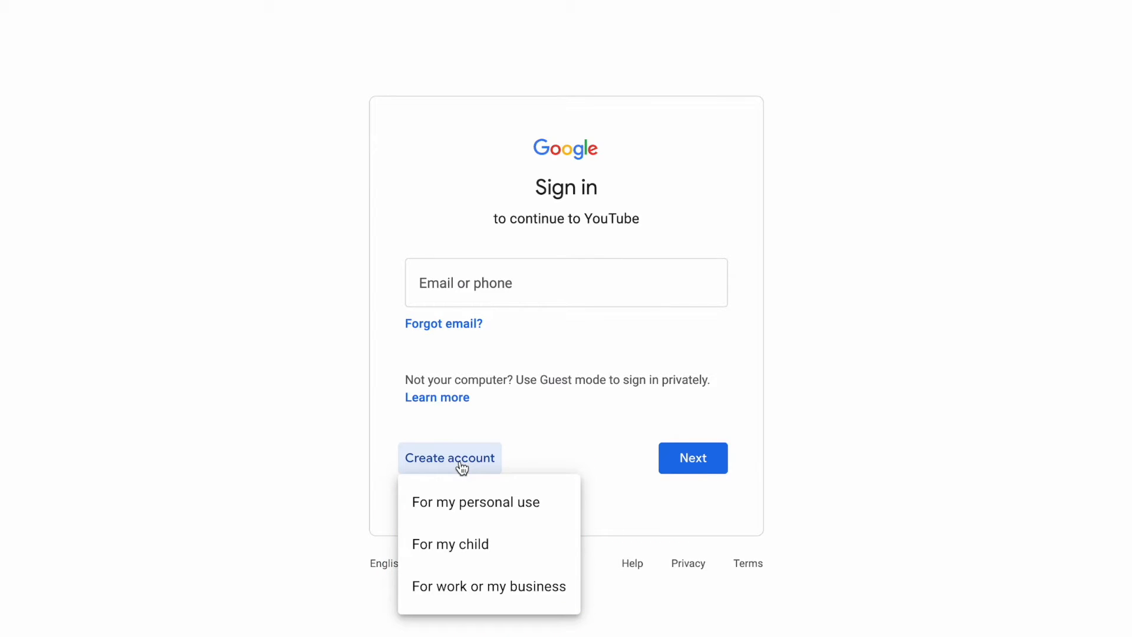
click(488, 586)
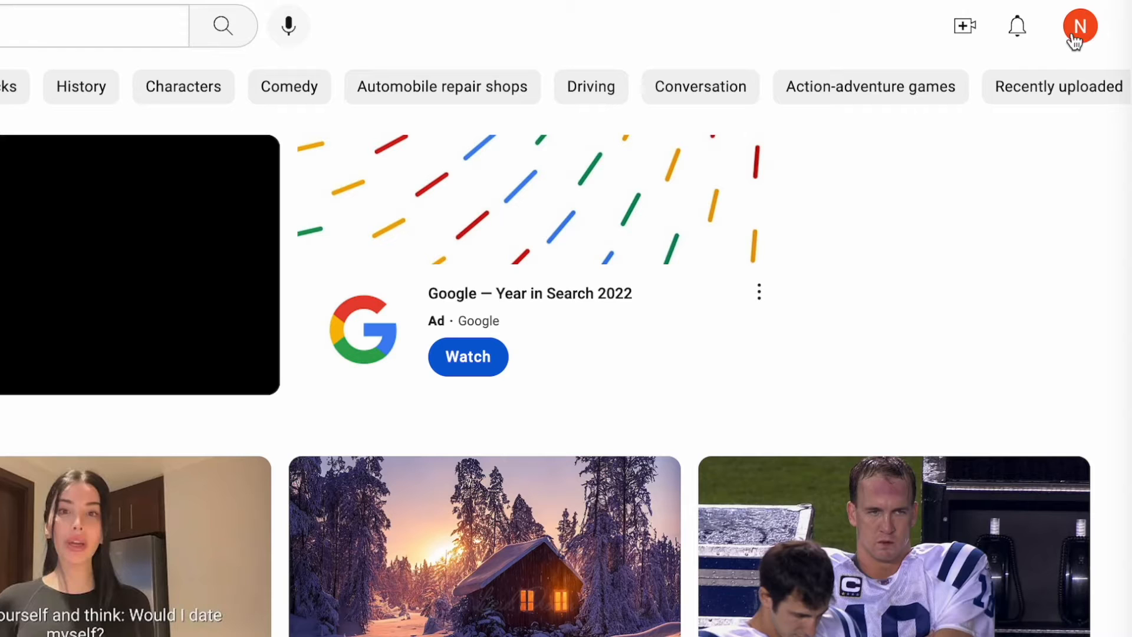
Step: Create a YouTube channel for the signed-in account, keeping the suggested name and handle
click(1076, 37)
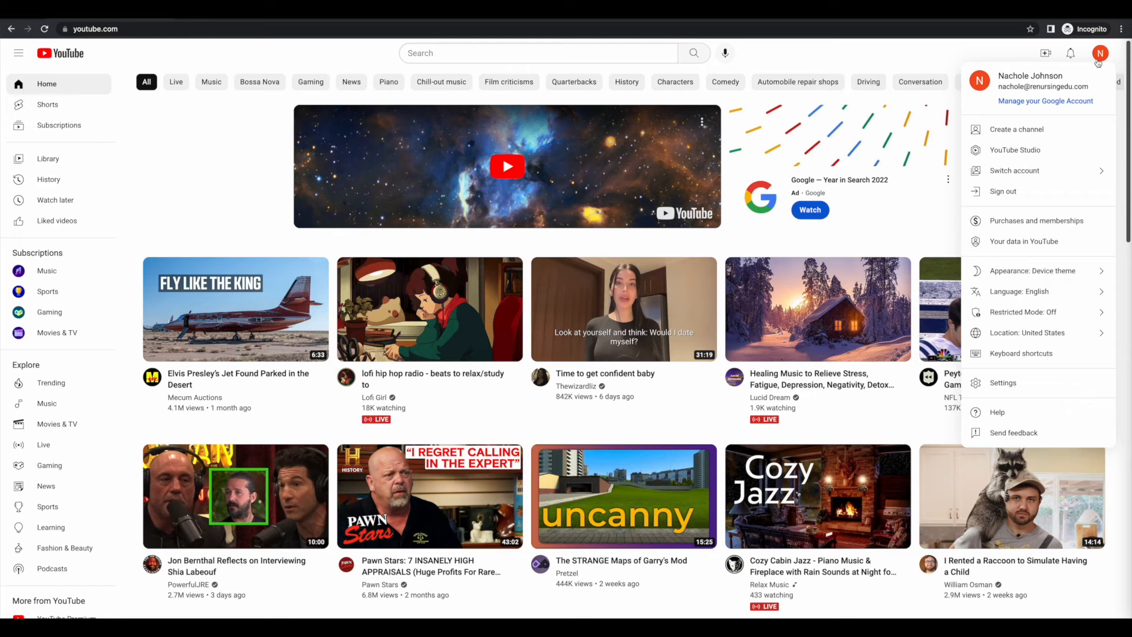
click(1039, 136)
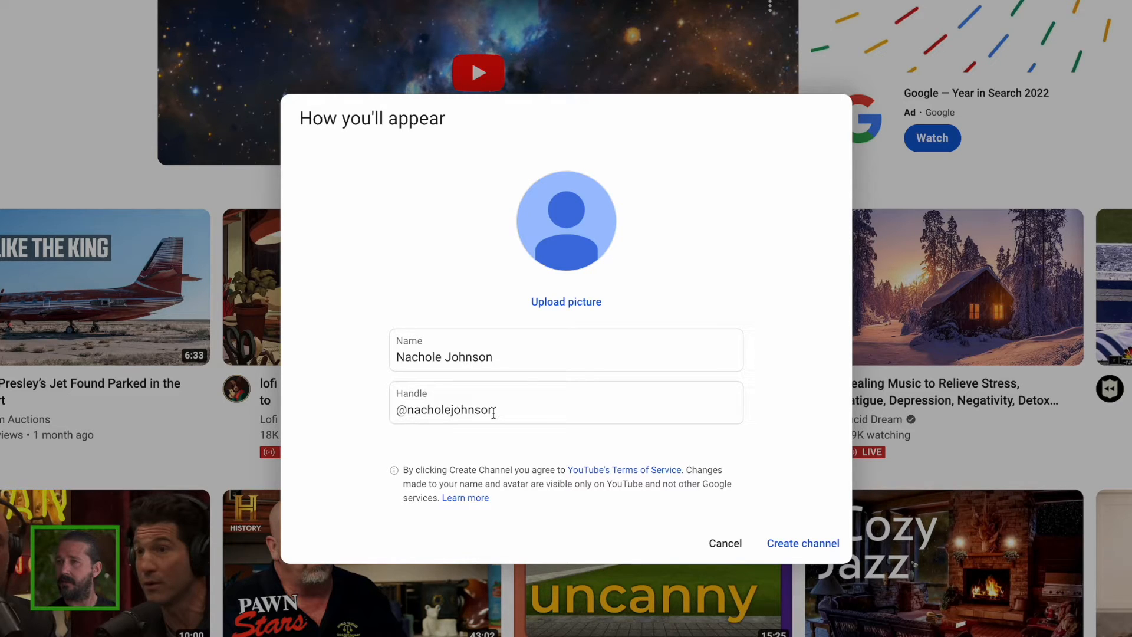
click(792, 539)
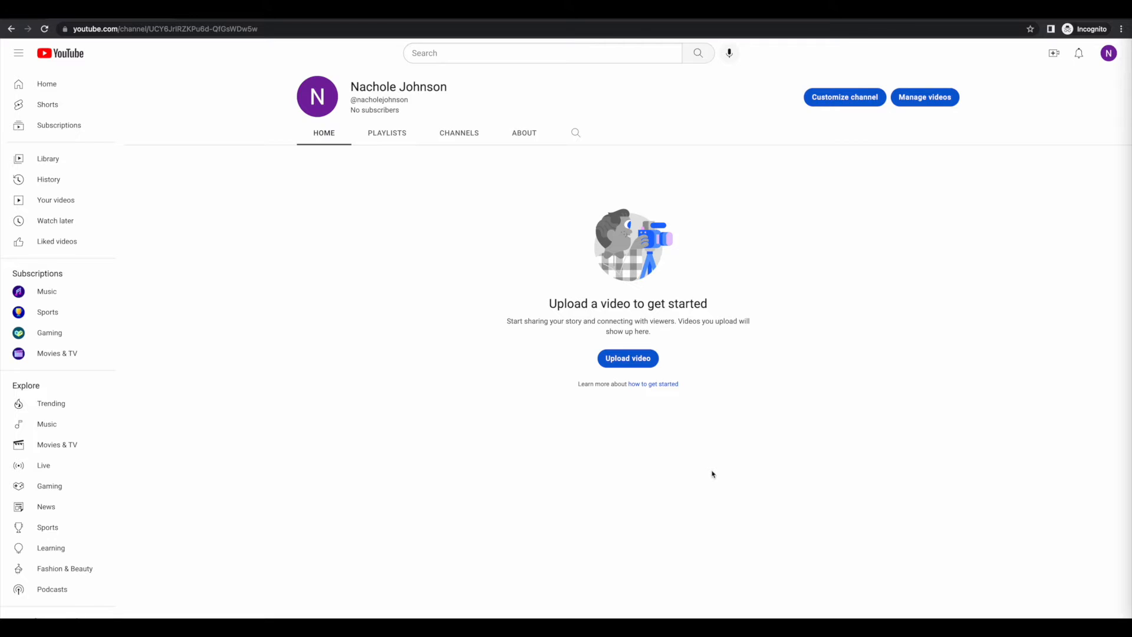
Step: Open the new channel's customization page, dismiss the Studio welcome message and show the Branding options
click(838, 100)
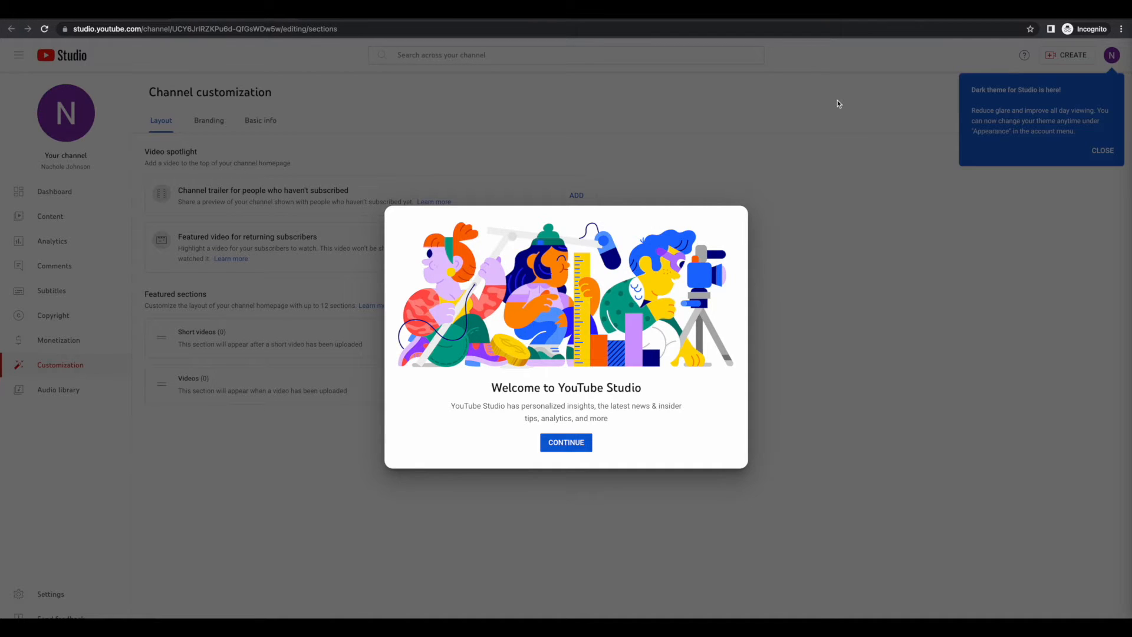
click(569, 452)
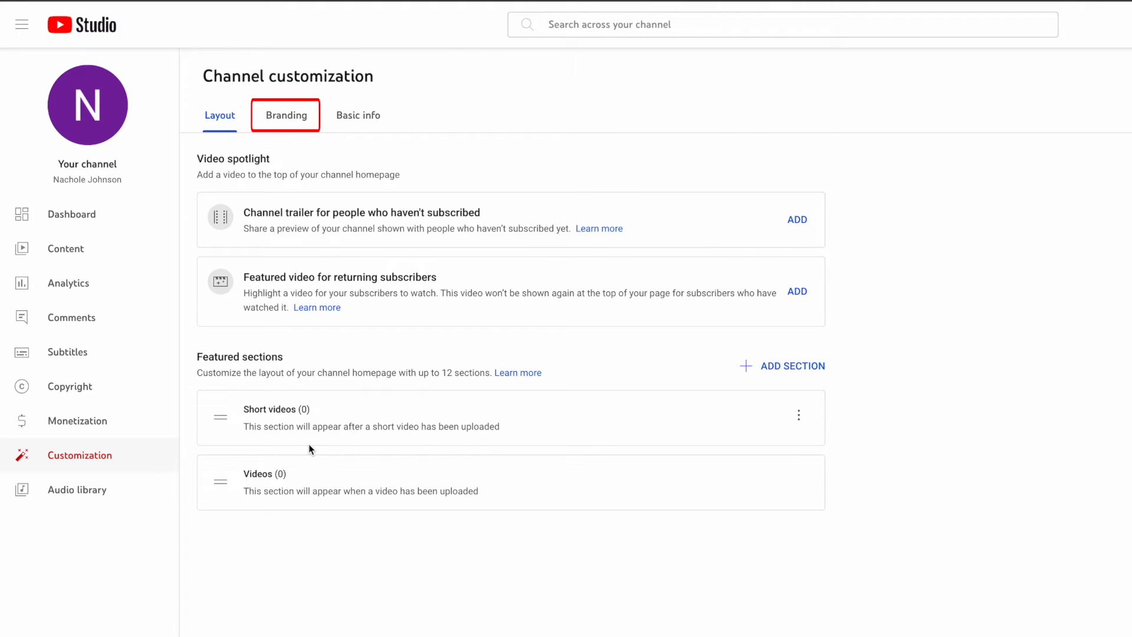
click(276, 121)
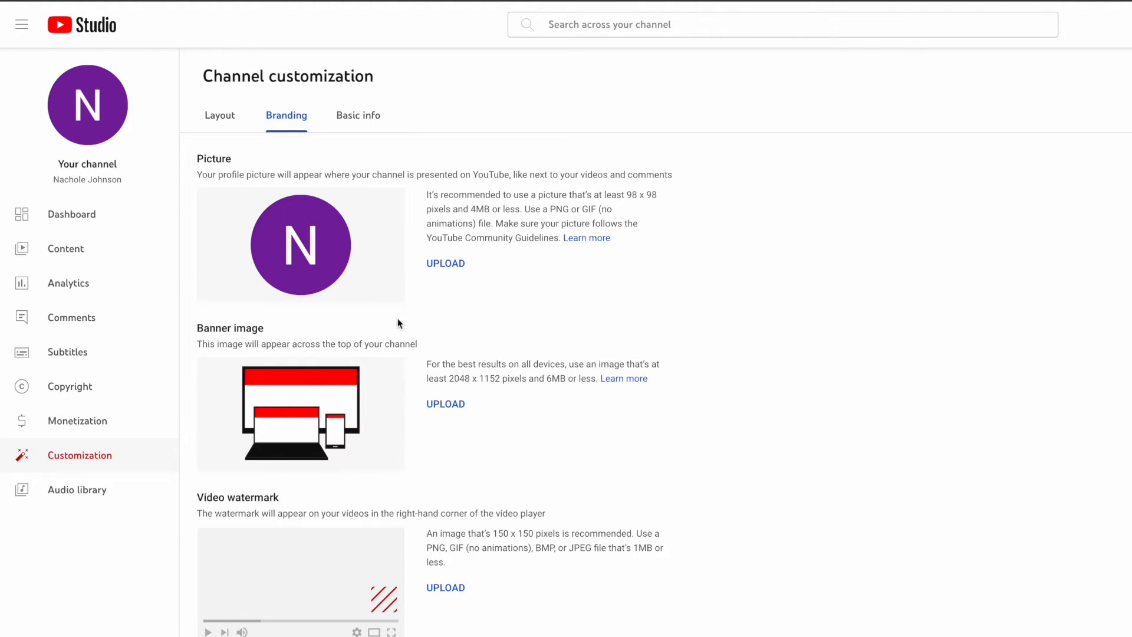
Step: Review the channel's Basic info fields, adding a blank link entry and removing it again
click(356, 123)
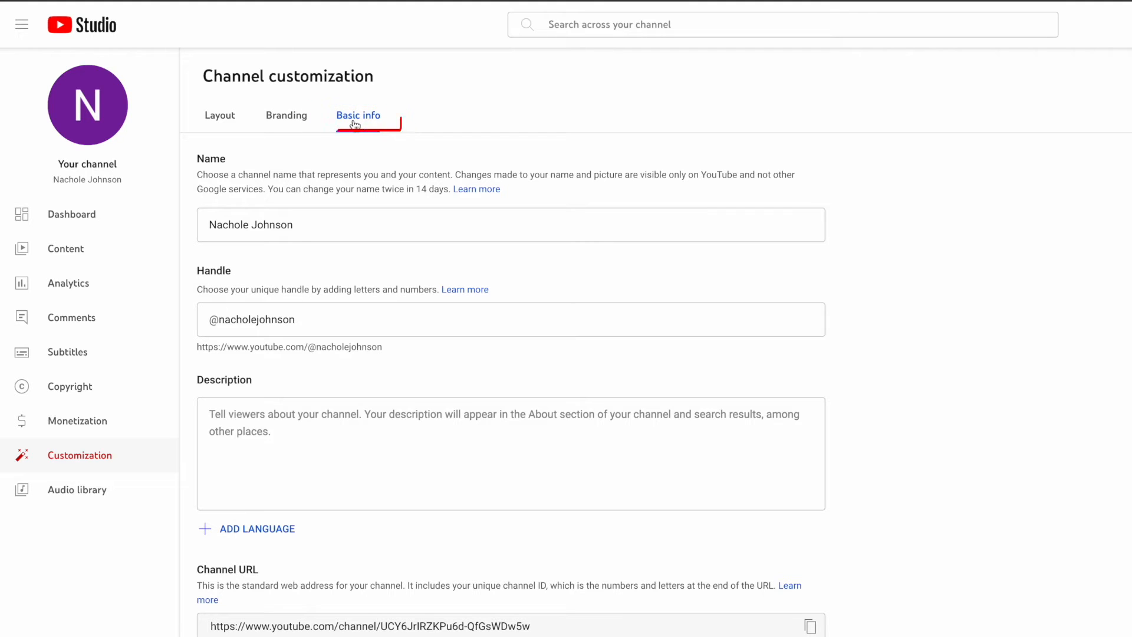
click(321, 221)
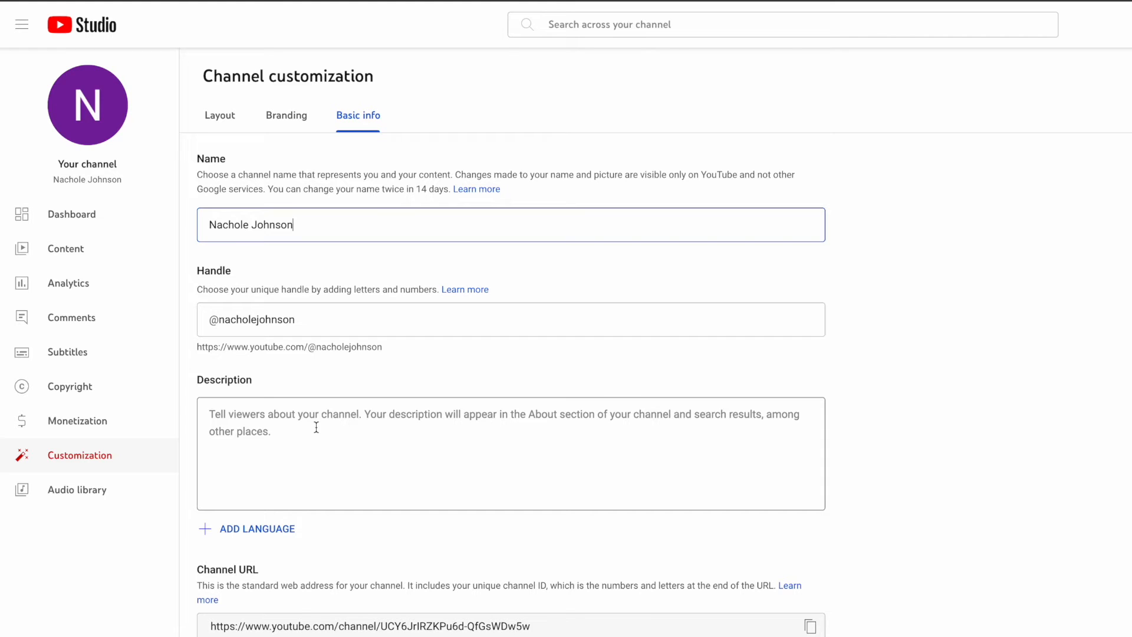
scroll(316, 427, down, 1)
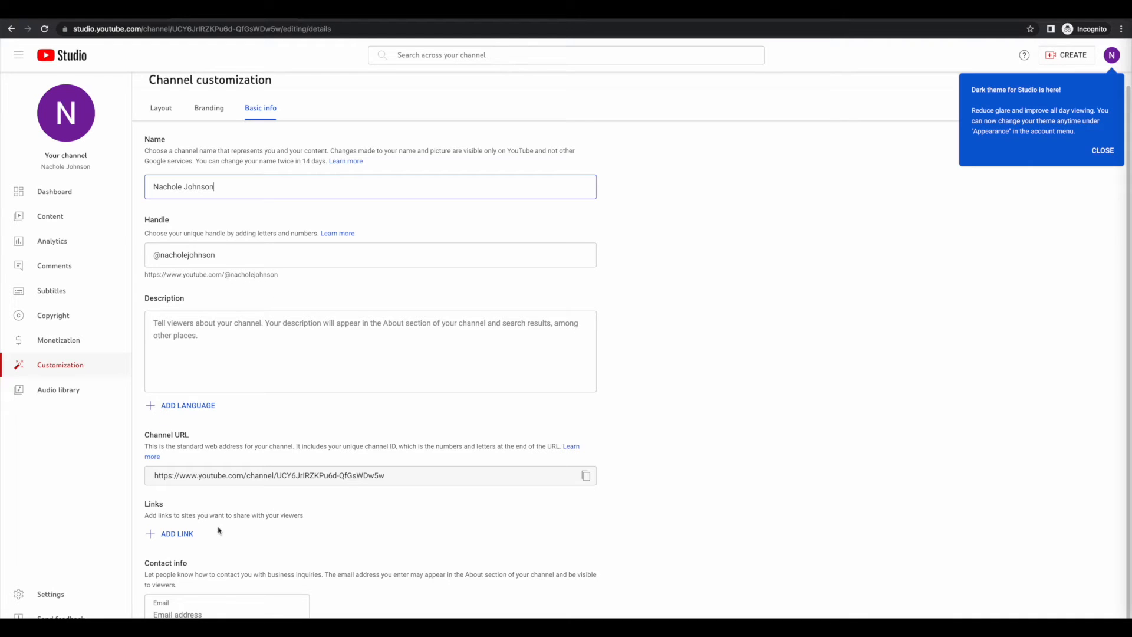
click(171, 536)
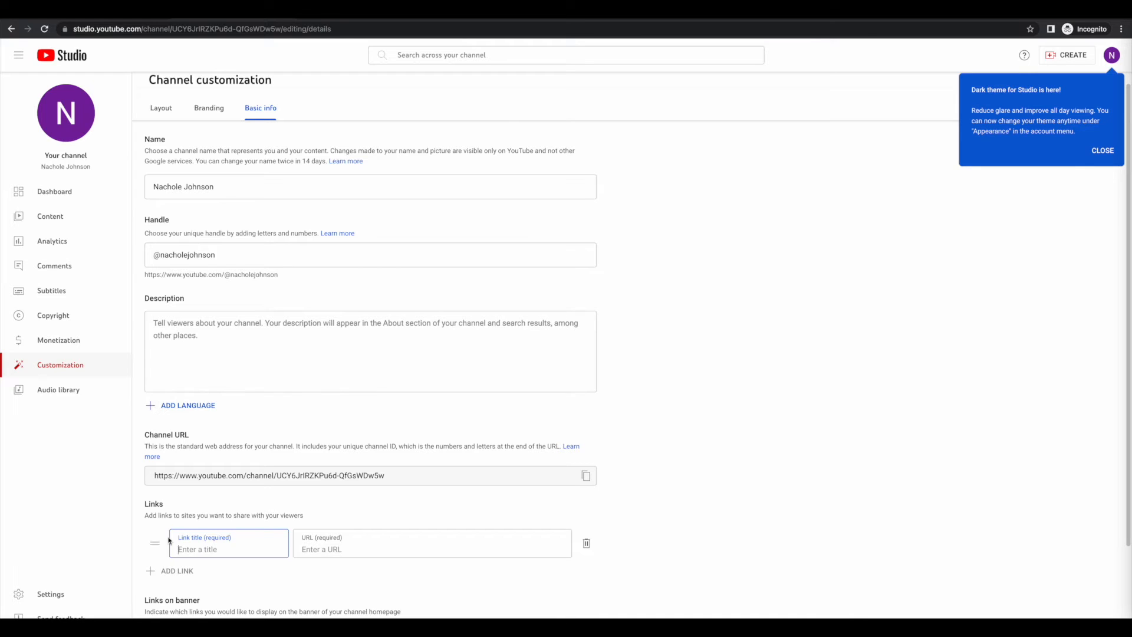
click(586, 544)
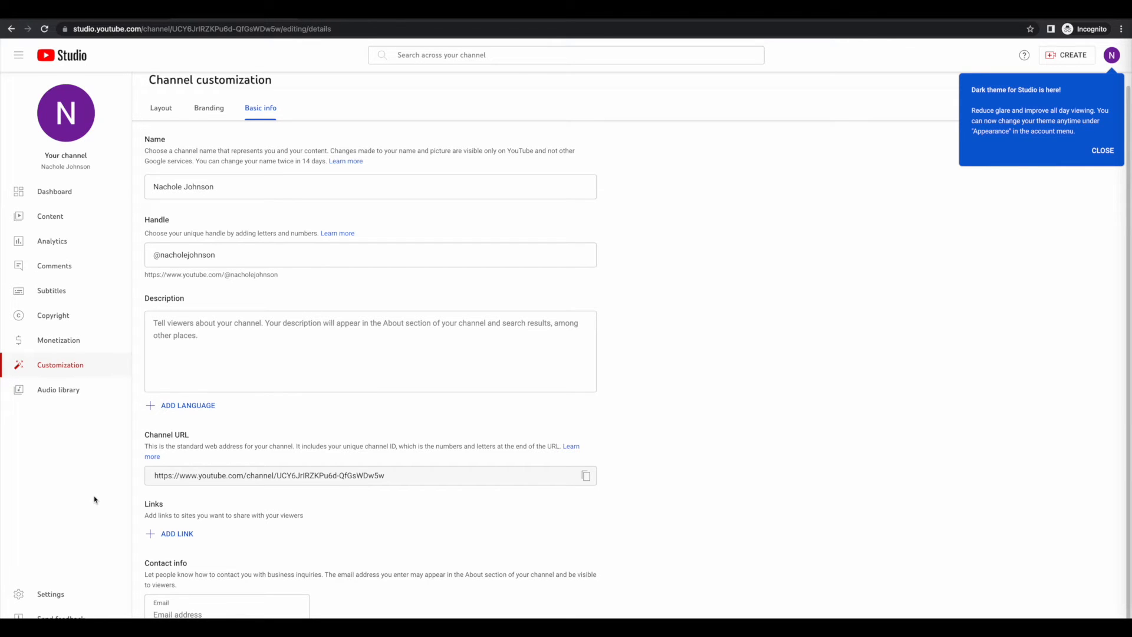
Step: Set the channel's audience to not made for kids in the advanced channel settings
click(55, 593)
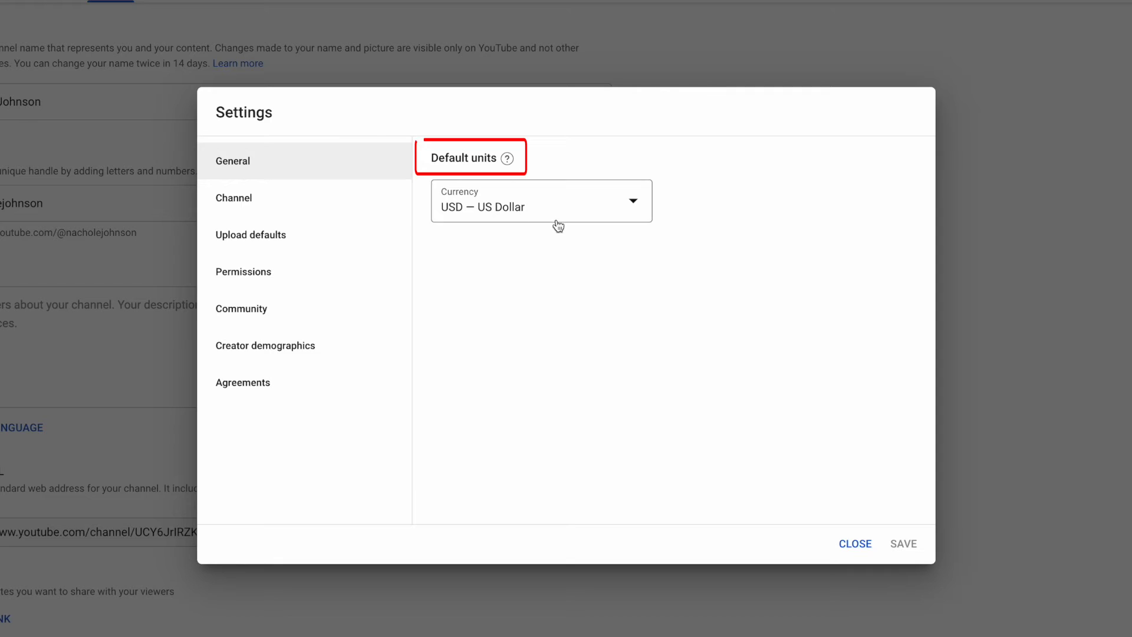
click(271, 208)
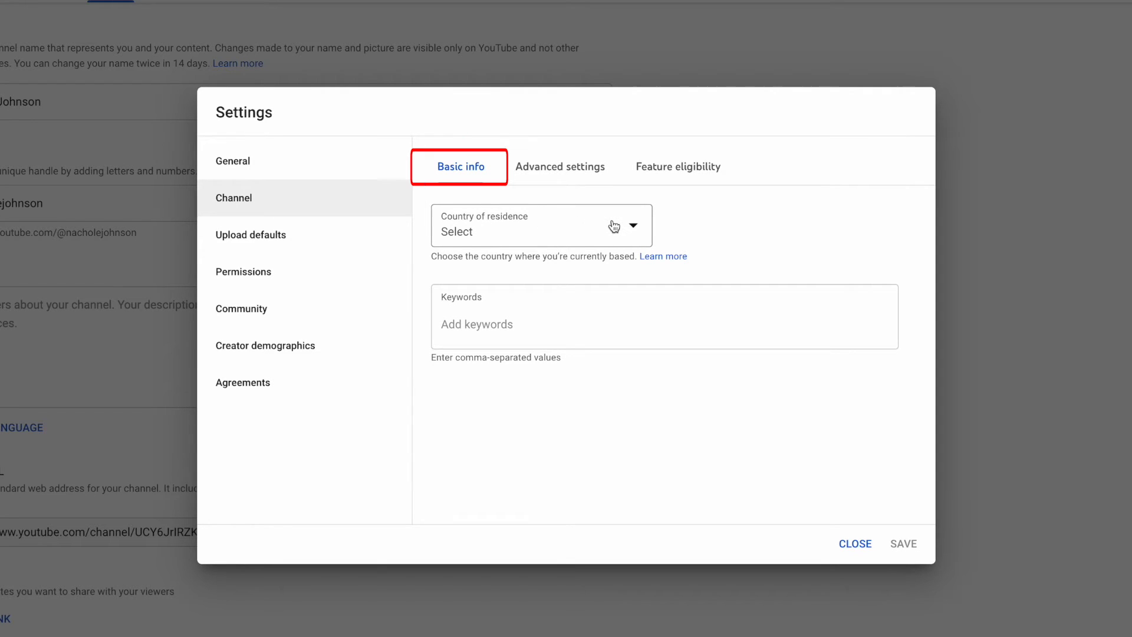
click(507, 323)
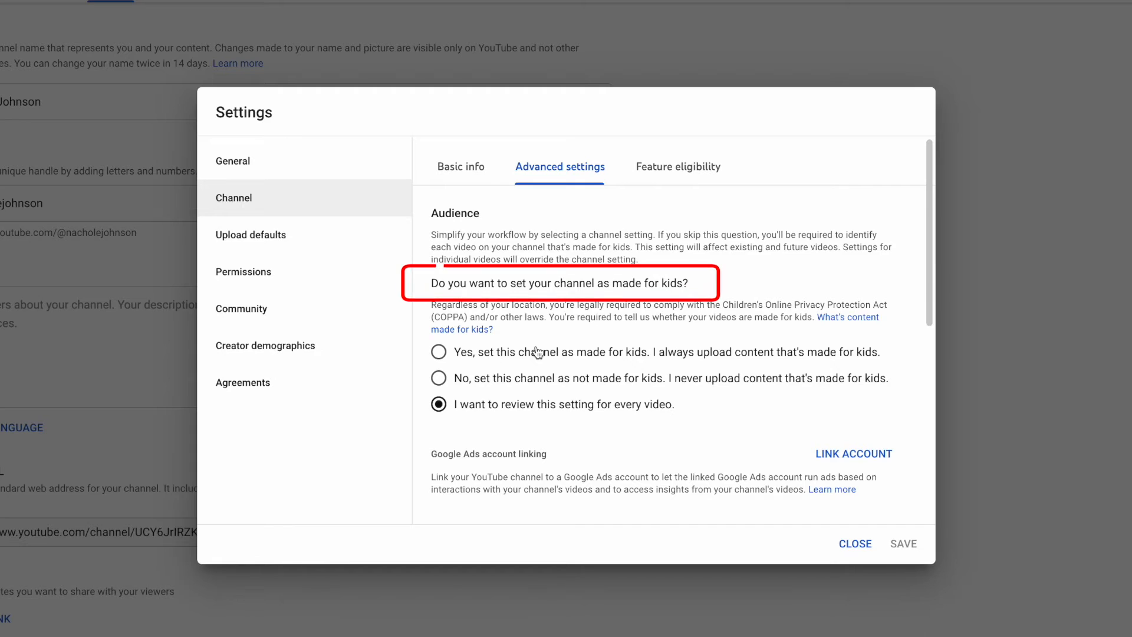
click(537, 378)
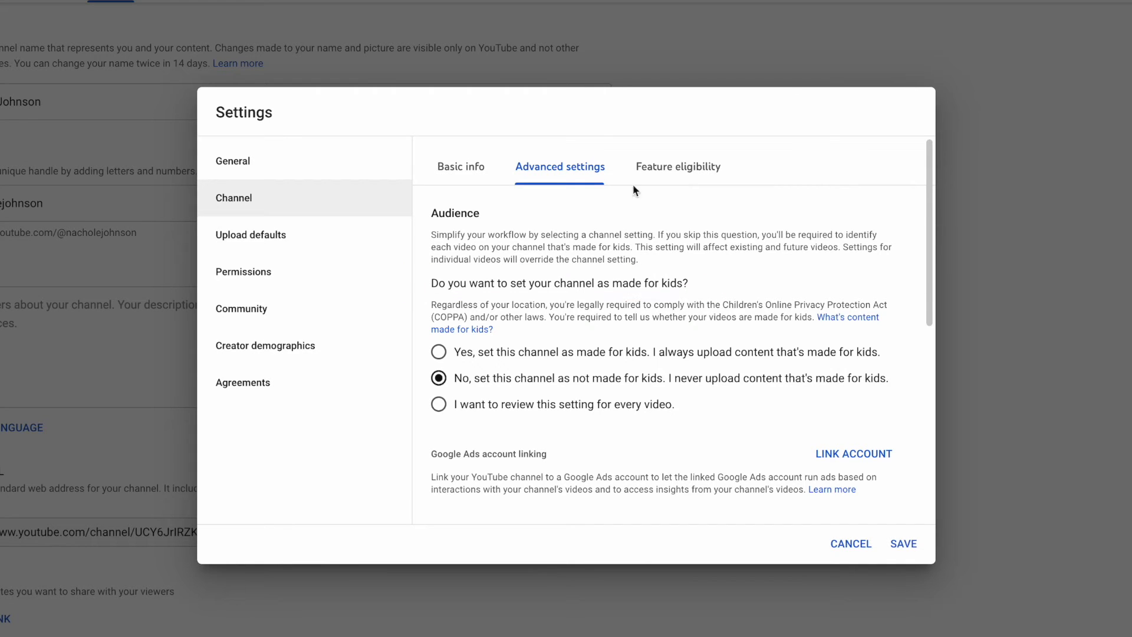
Step: Examine the features and requirements of the standard, intermediate and advanced levels under the channel's feature eligibility
click(673, 176)
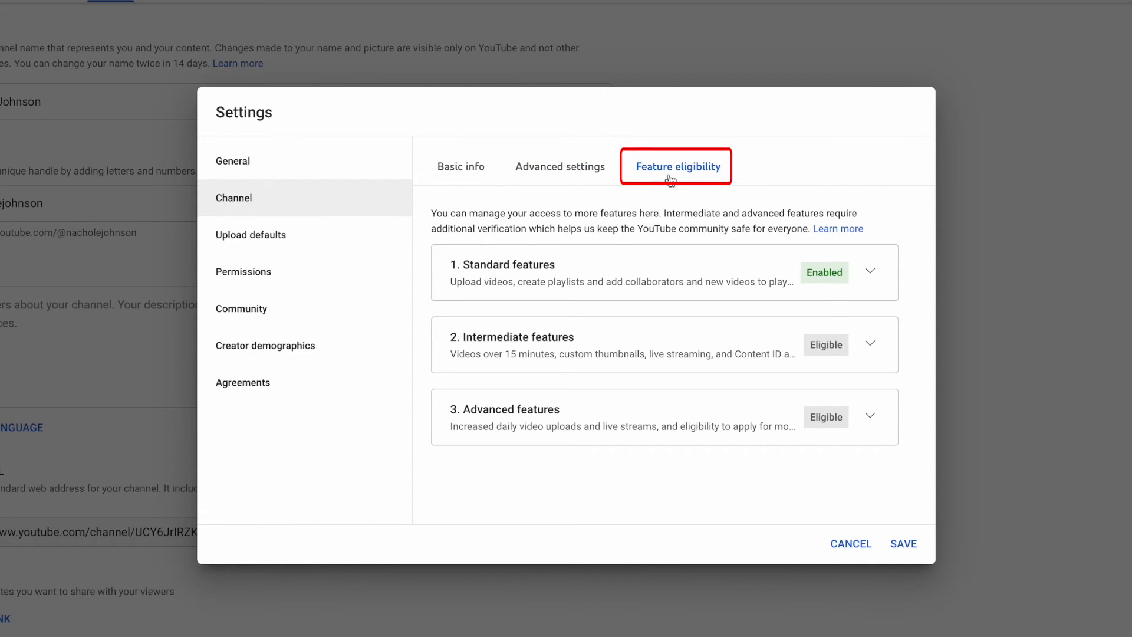
click(871, 272)
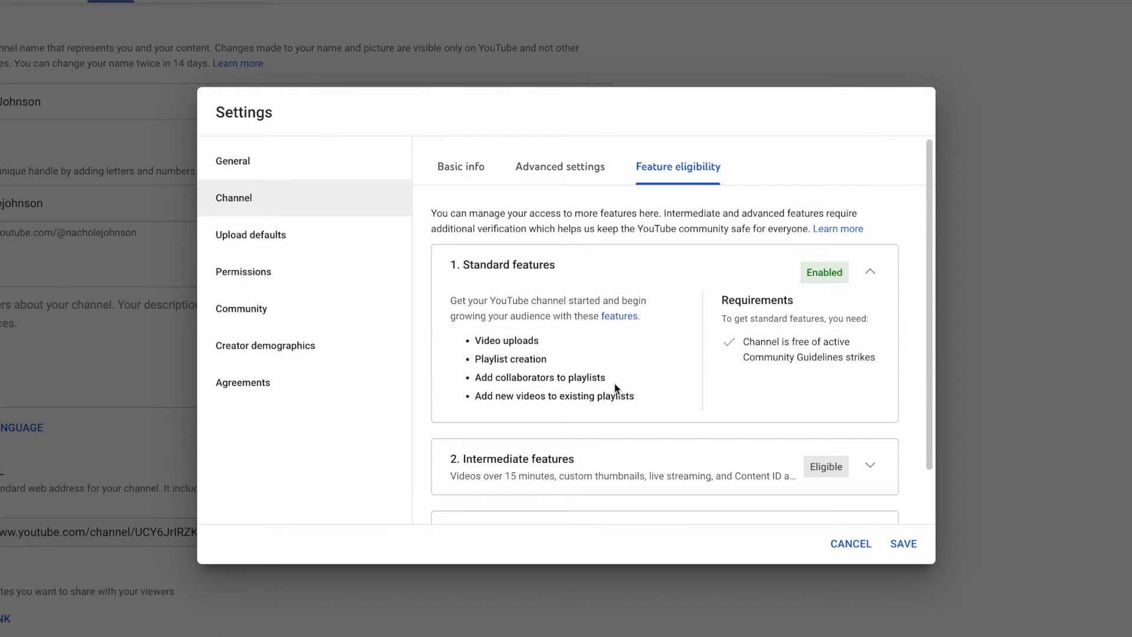
click(871, 274)
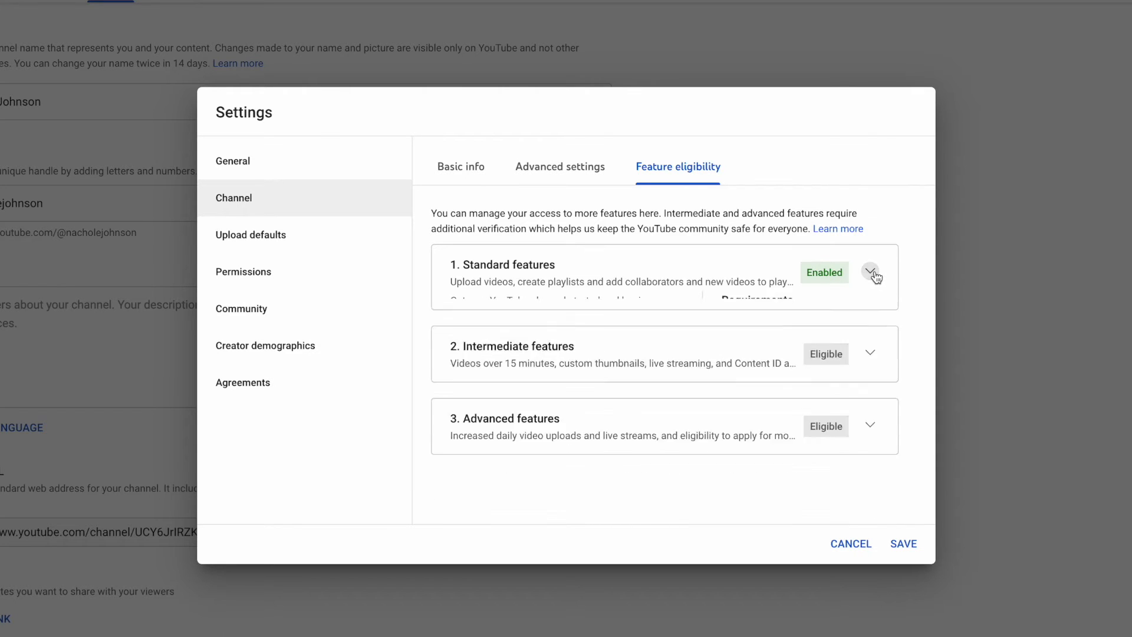
click(870, 344)
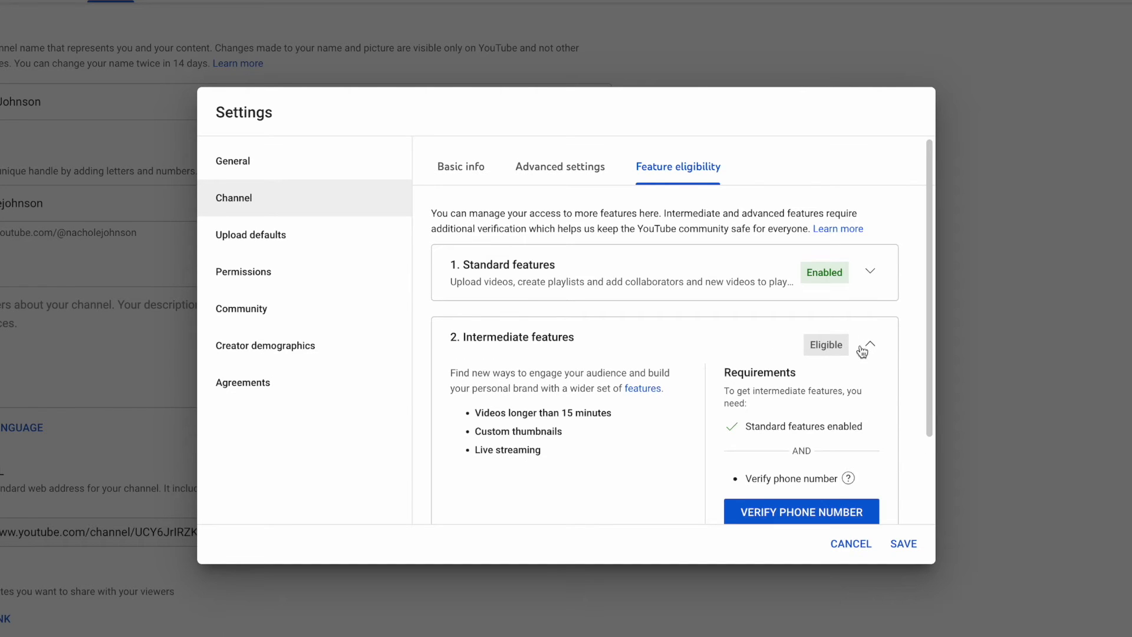
scroll(860, 351, down, 1)
scroll(860, 349, down, 2)
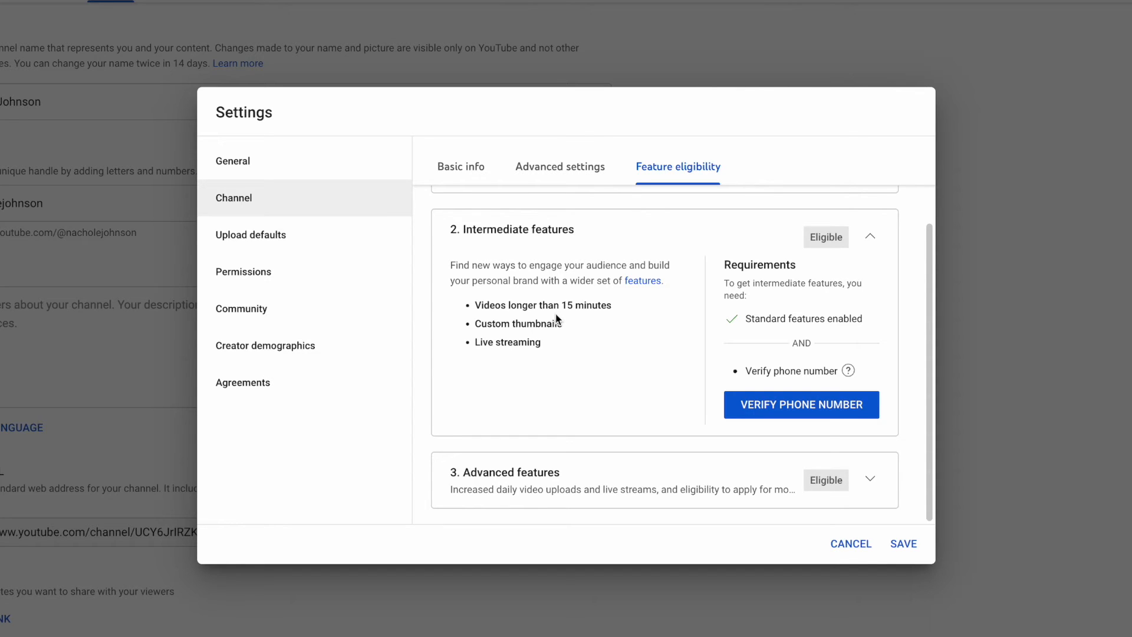
click(872, 243)
click(815, 401)
scroll(815, 404, down, 2)
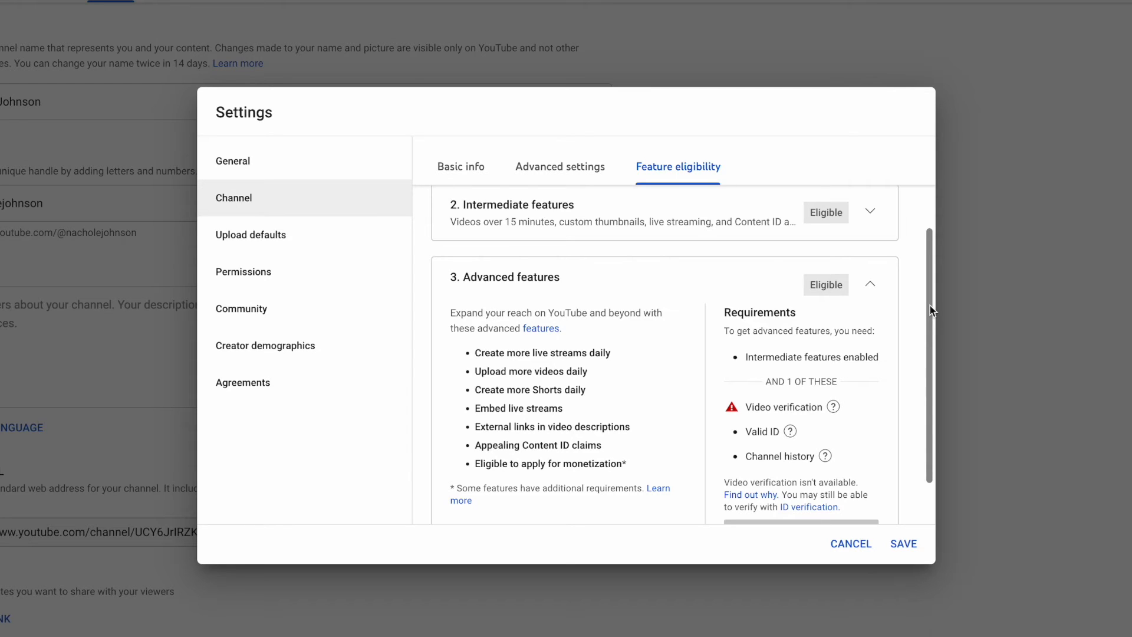
drag(931, 310, 932, 355)
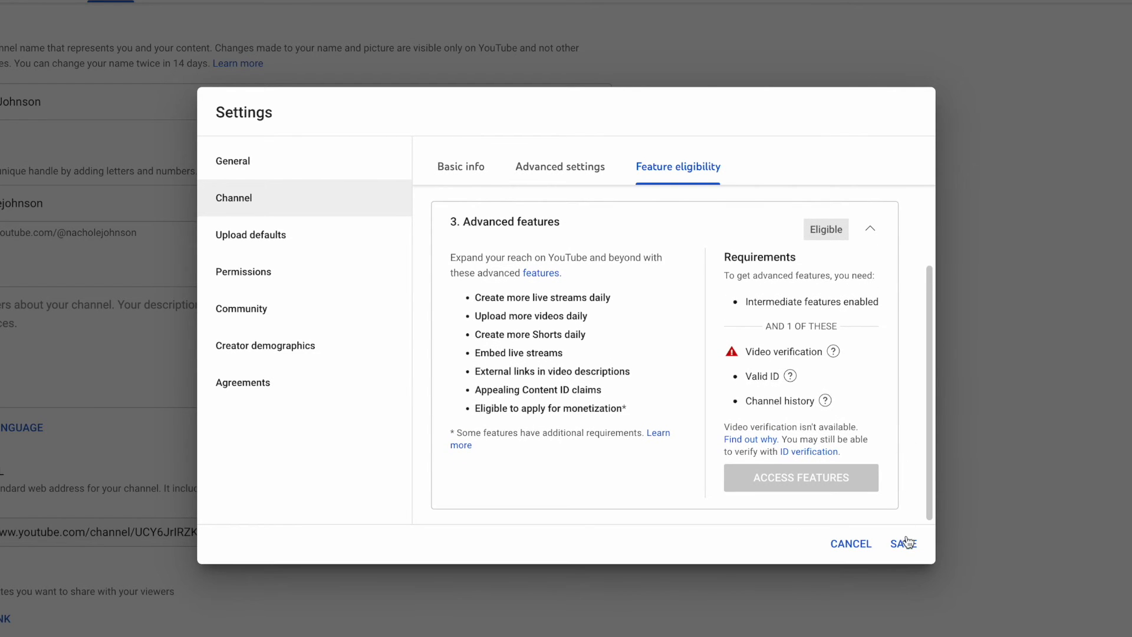
Step: Examine the basic upload defaults, including the available visibility choices for new videos
click(291, 239)
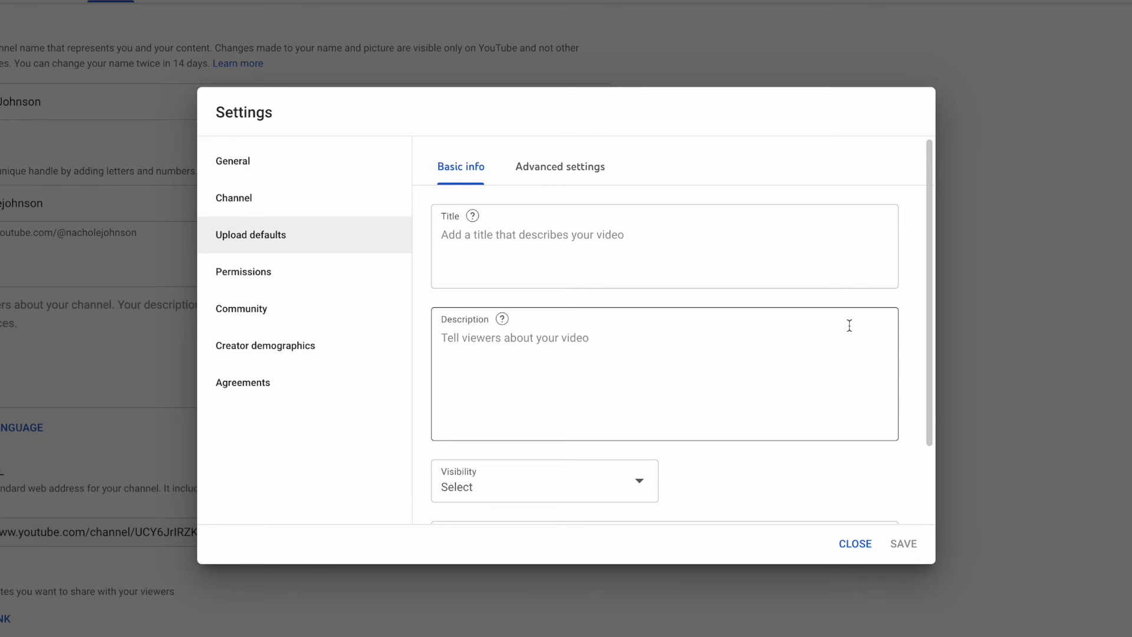
drag(925, 309, 926, 408)
click(635, 392)
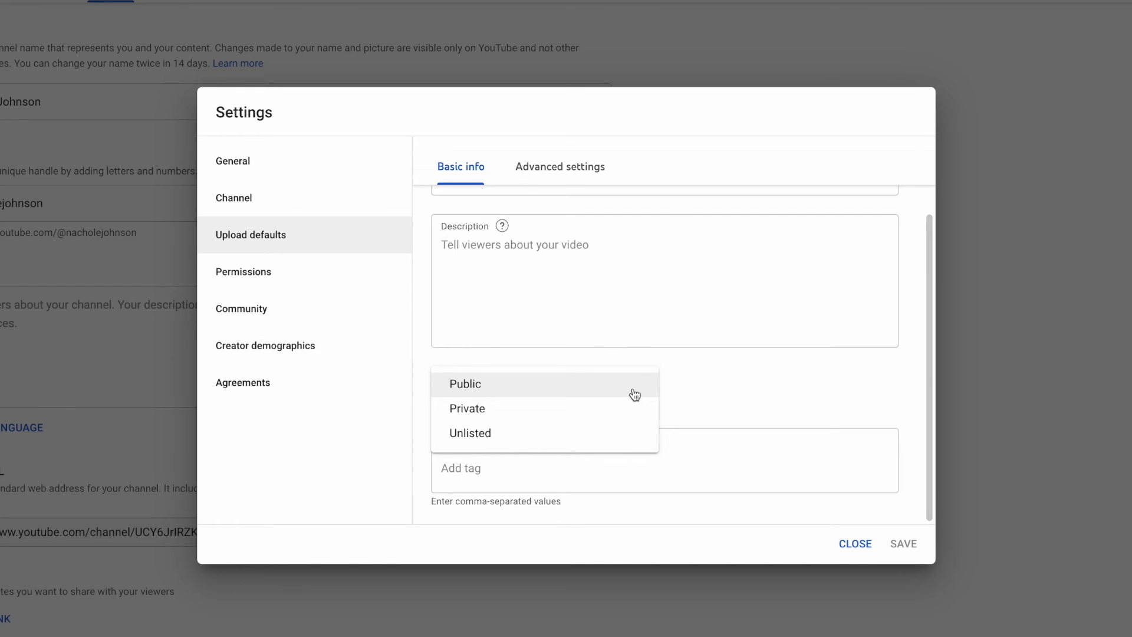
click(721, 379)
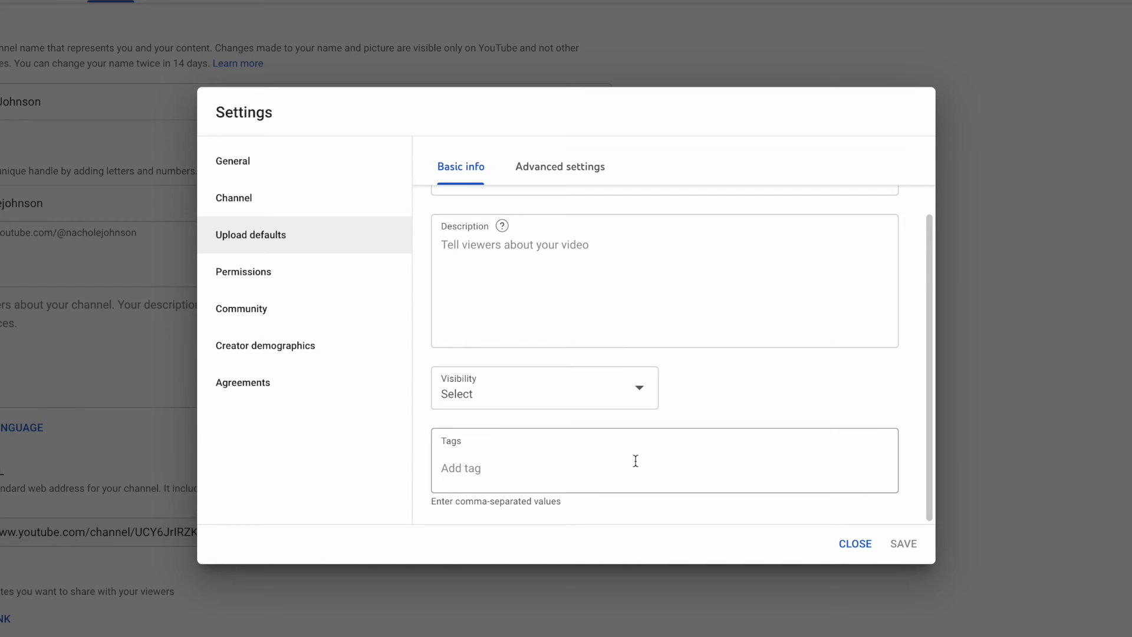
Step: Examine the advanced upload defaults and the available license choices for new videos
click(584, 168)
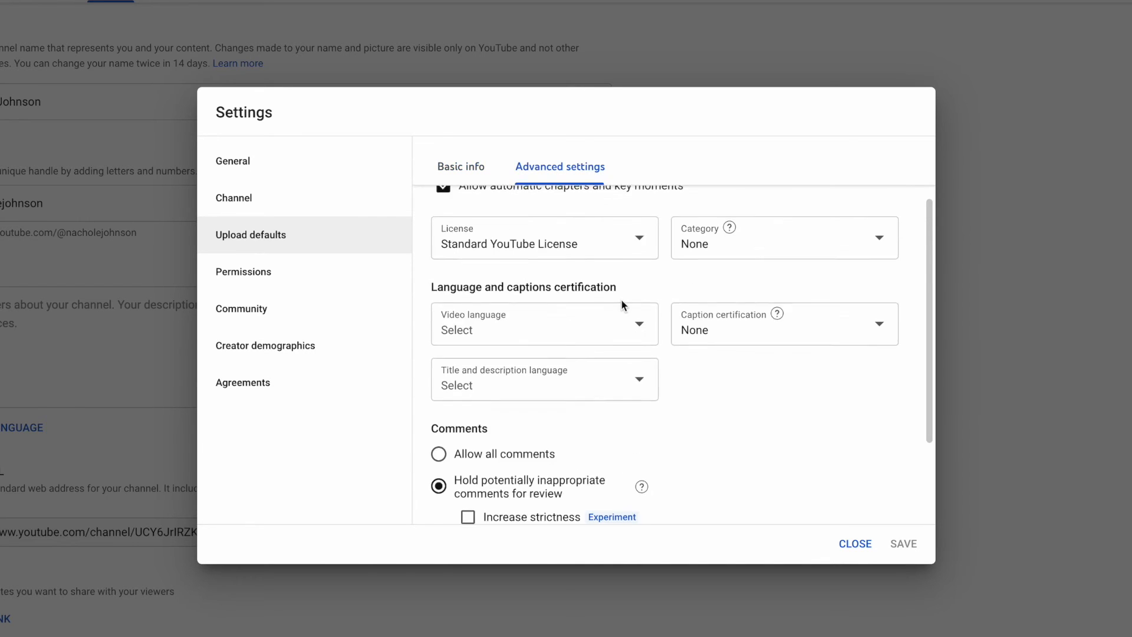
scroll(621, 299, up, 2)
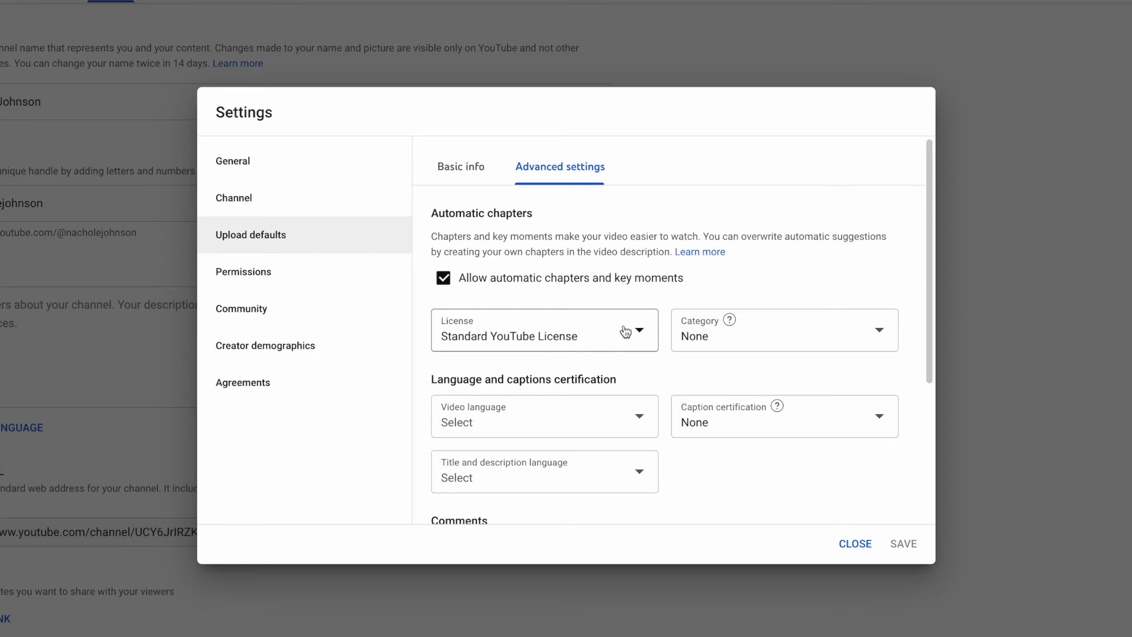
click(649, 329)
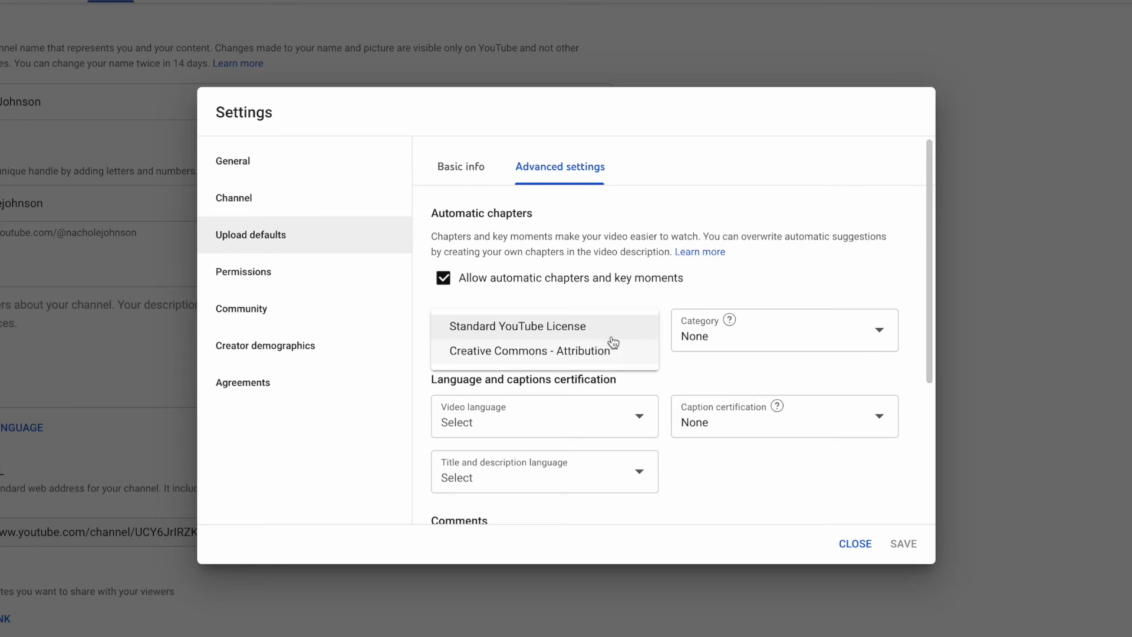
click(625, 298)
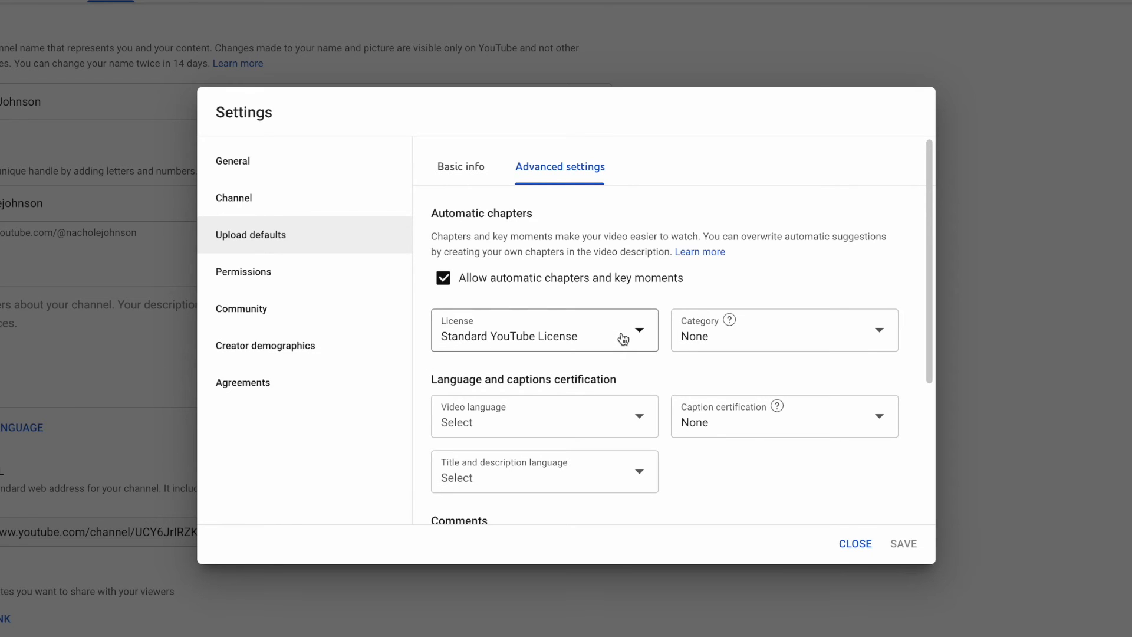
Step: Turn the upload default for showing how many viewers like a video off and back on
scroll(623, 338, down, 4)
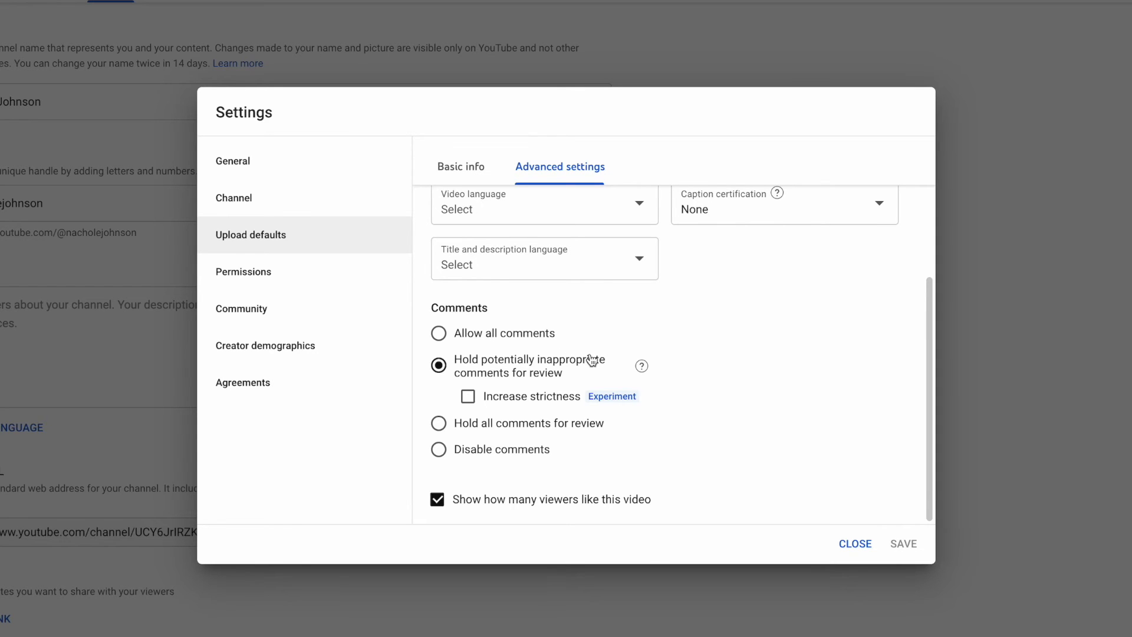
click(437, 500)
right_click(444, 496)
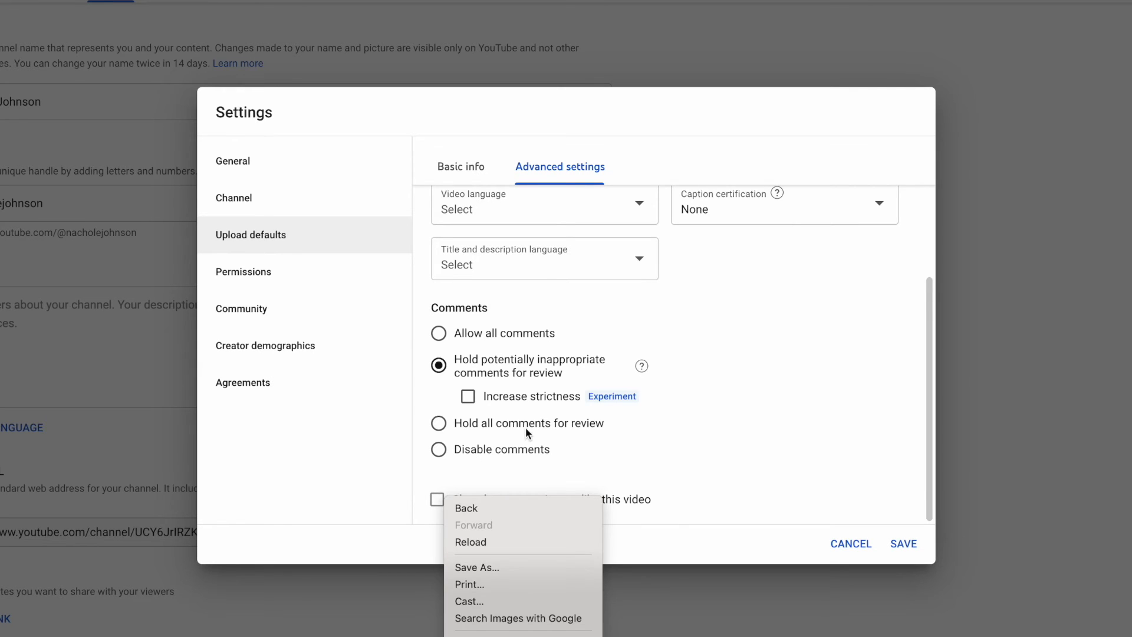
click(526, 428)
click(448, 507)
Step: Examine the channel's permissions and the automated filters in the community settings
click(257, 276)
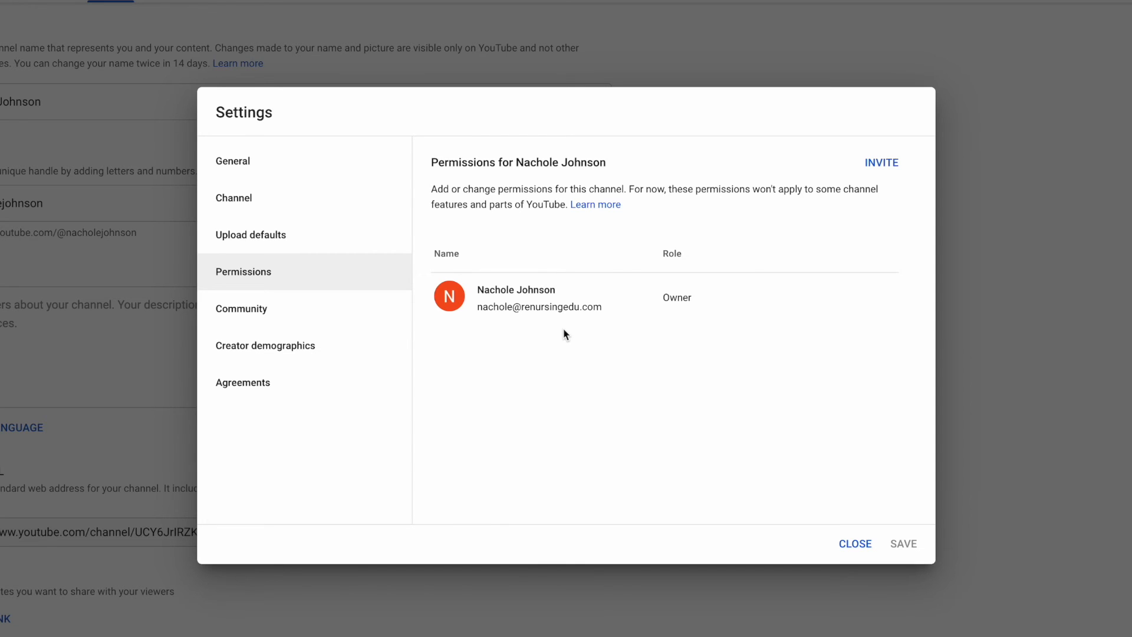
click(298, 314)
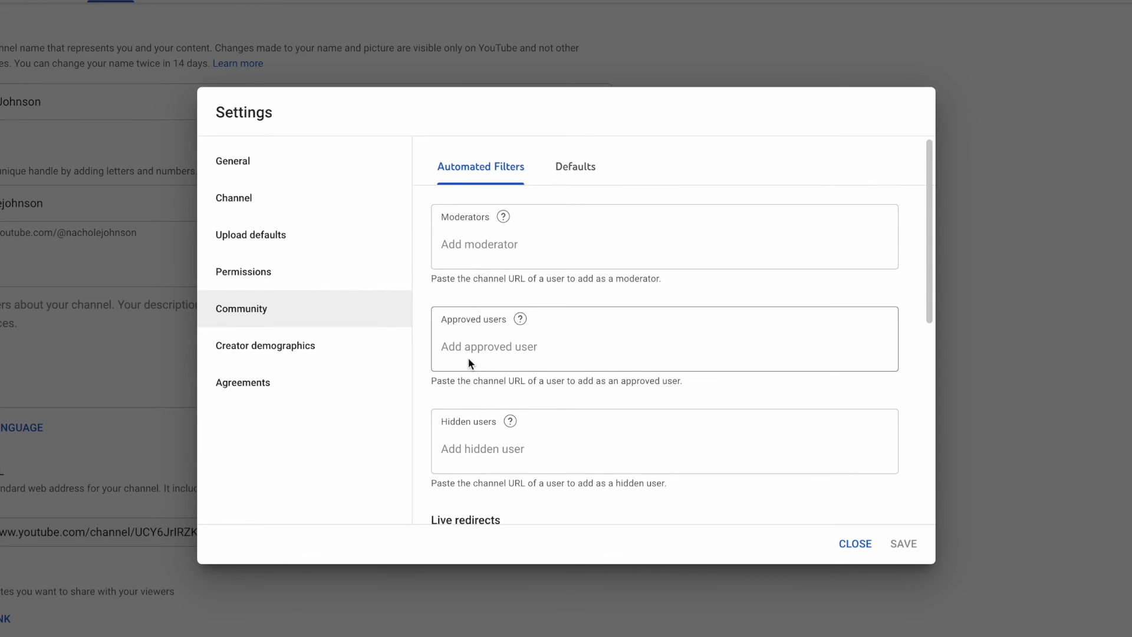
scroll(470, 362, down, 1)
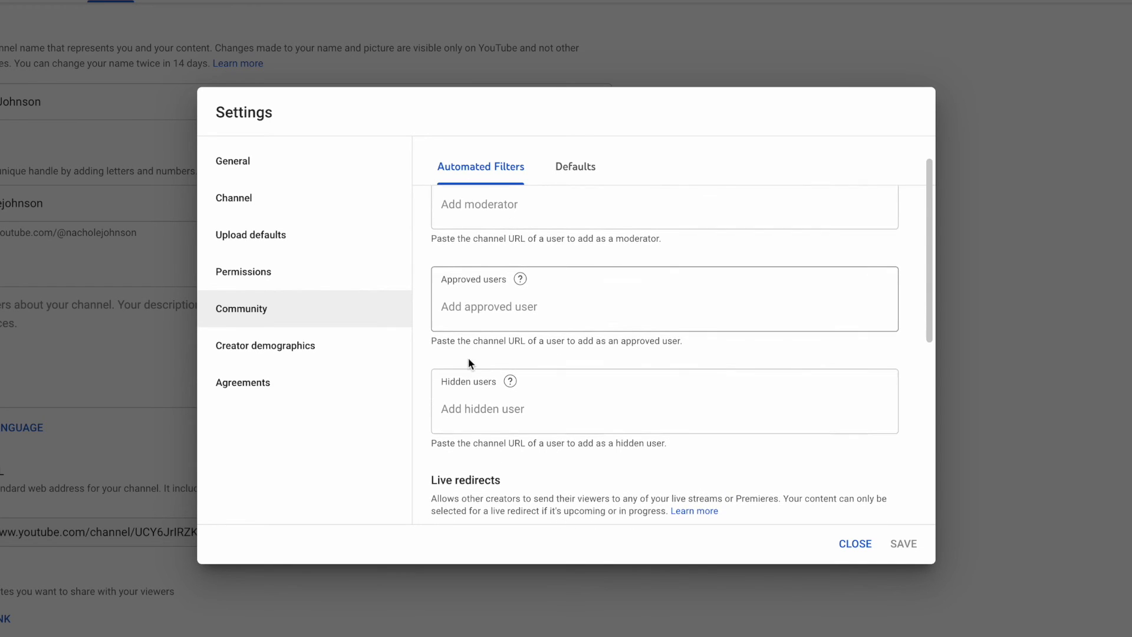
Step: Examine the creator demographics and agreements settings, and close the channel settings without saving
click(273, 364)
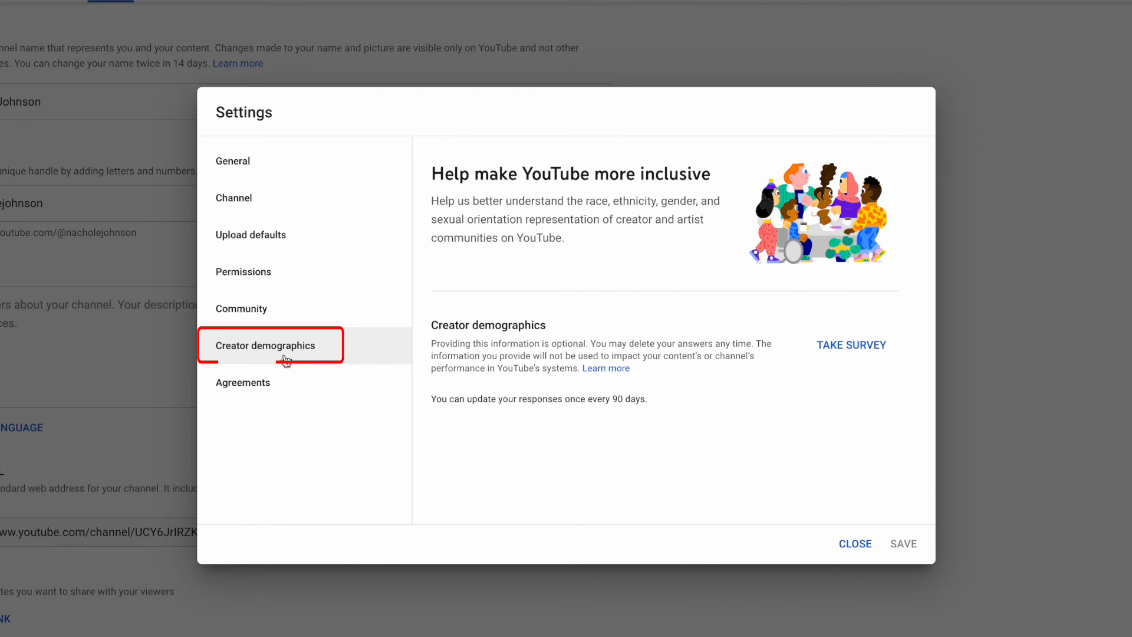
click(277, 400)
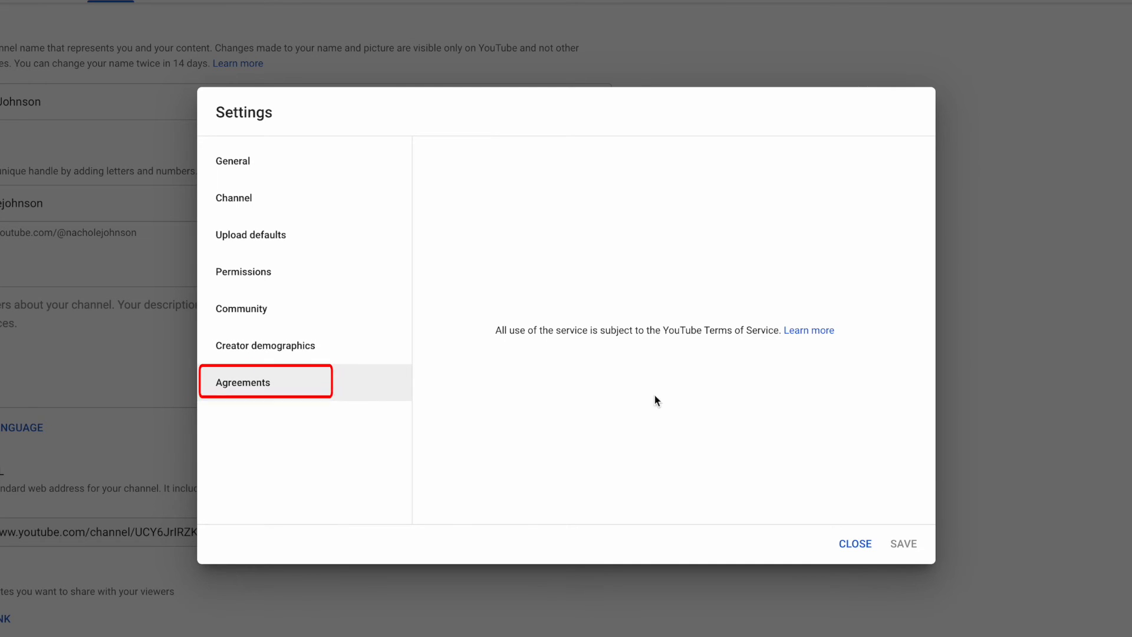
click(853, 543)
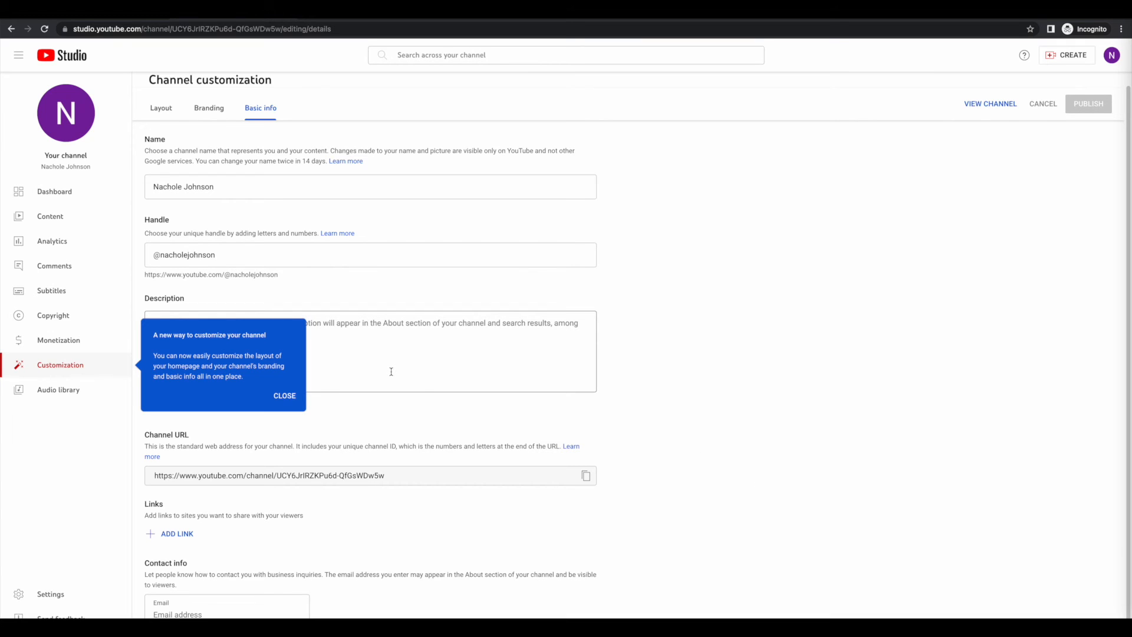
Step: Open the channel dashboard and dismiss the notice about the new way to customize the channel
click(51, 192)
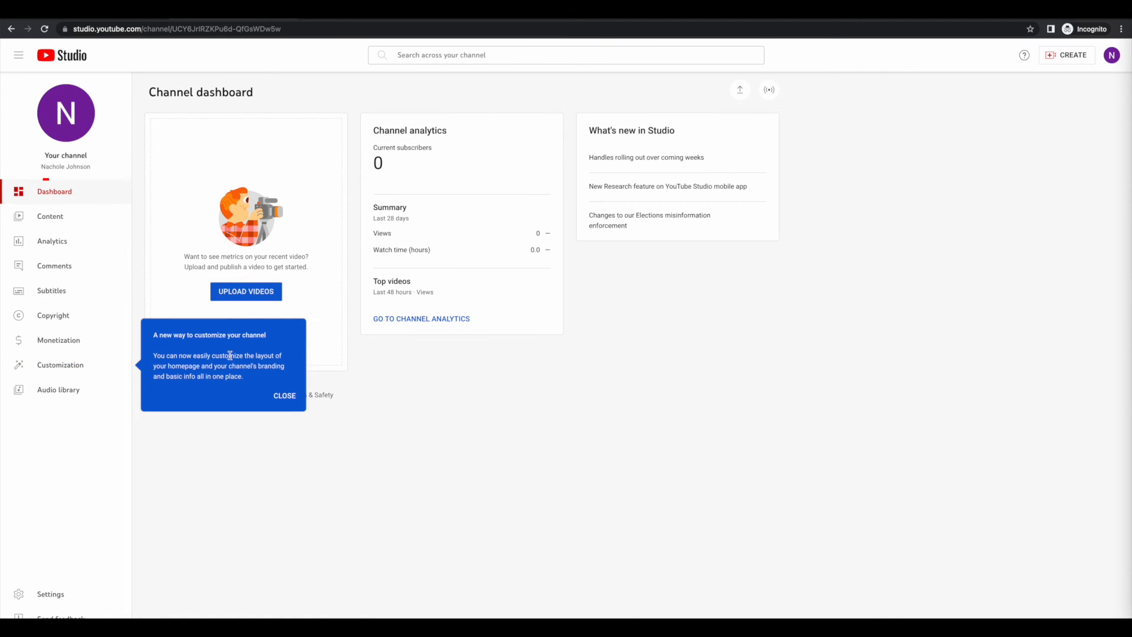
click(288, 397)
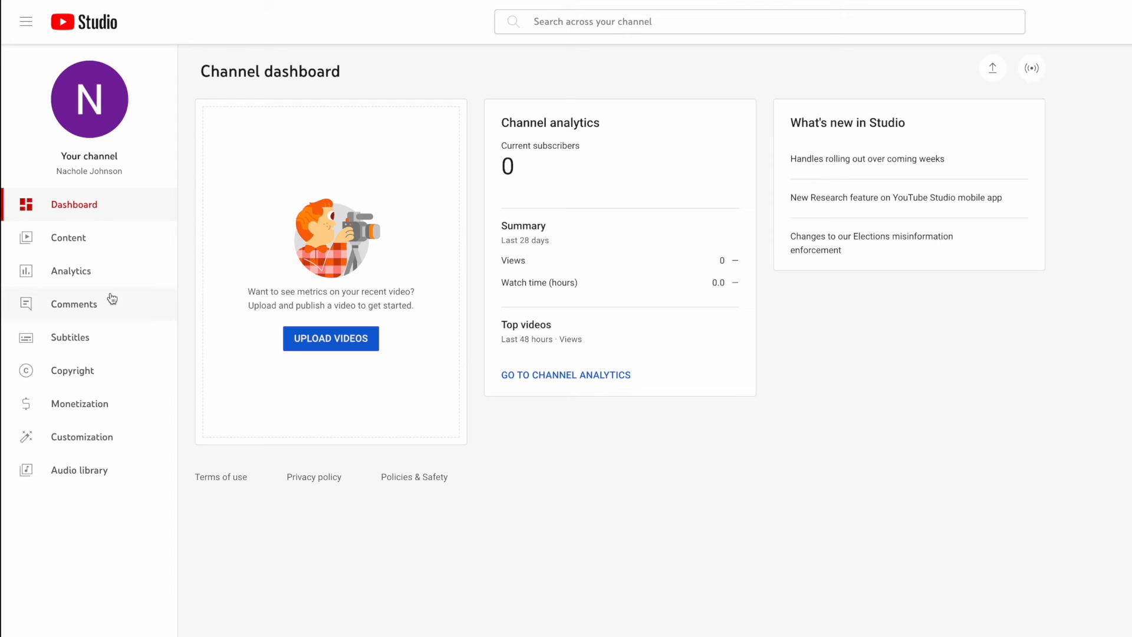
Step: Examine the channel's content, analytics overview and comments, dismissing the notice about likely spam comments
click(98, 250)
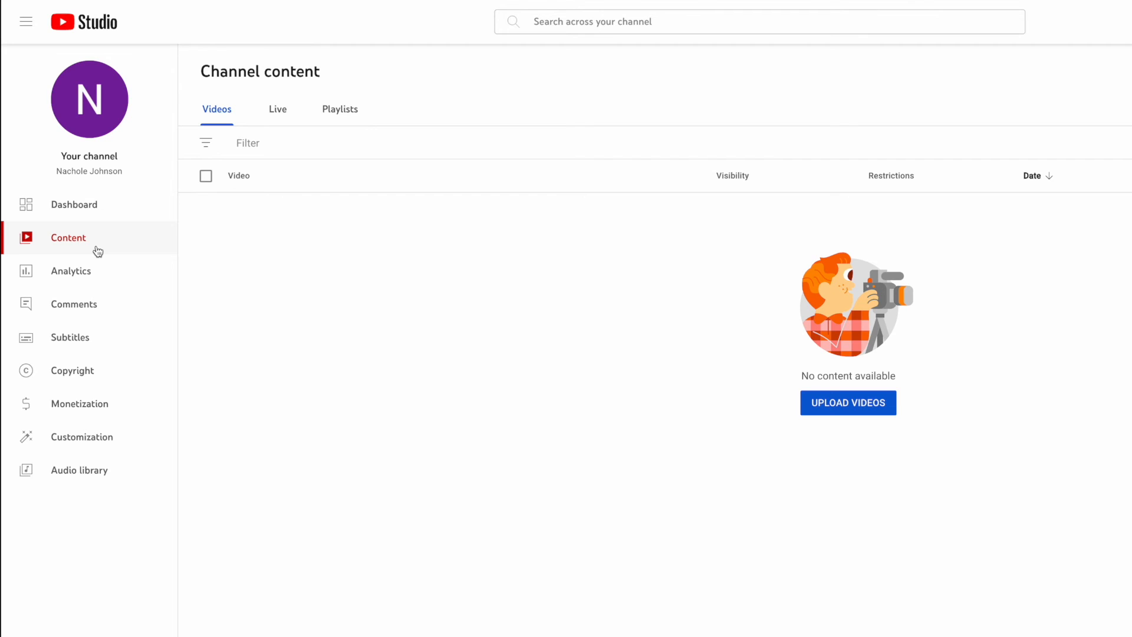
click(88, 271)
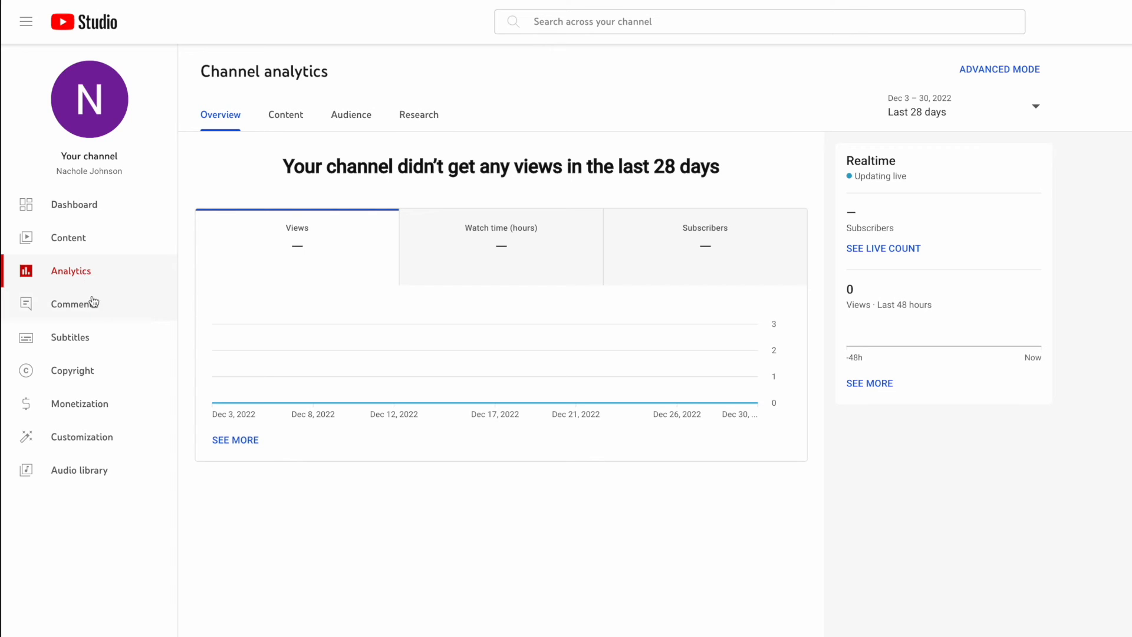
click(91, 302)
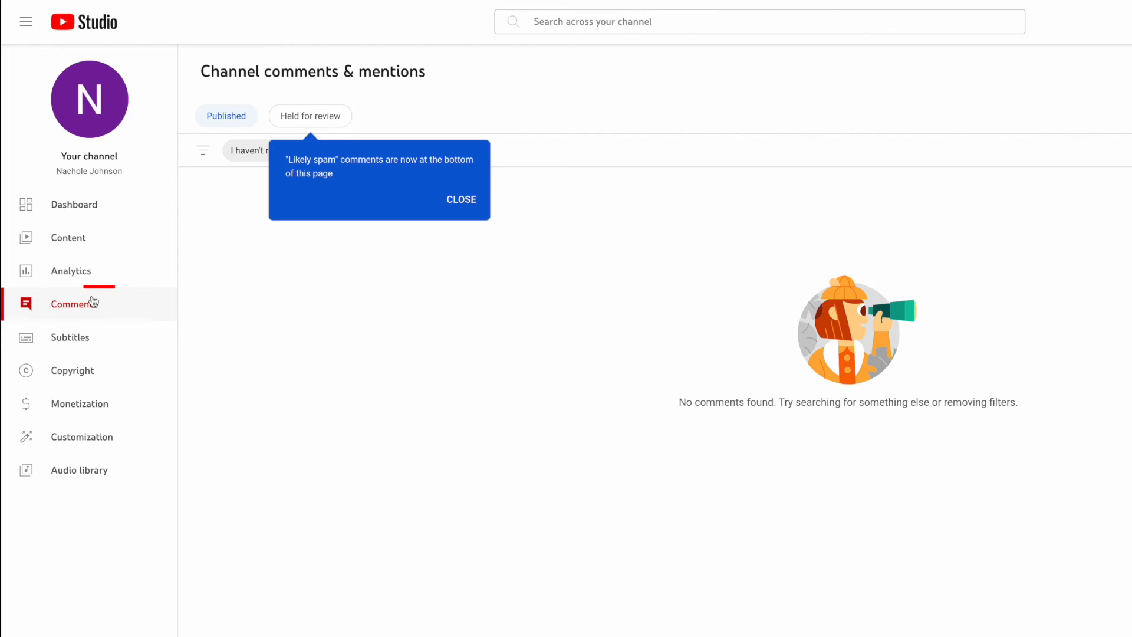
click(477, 199)
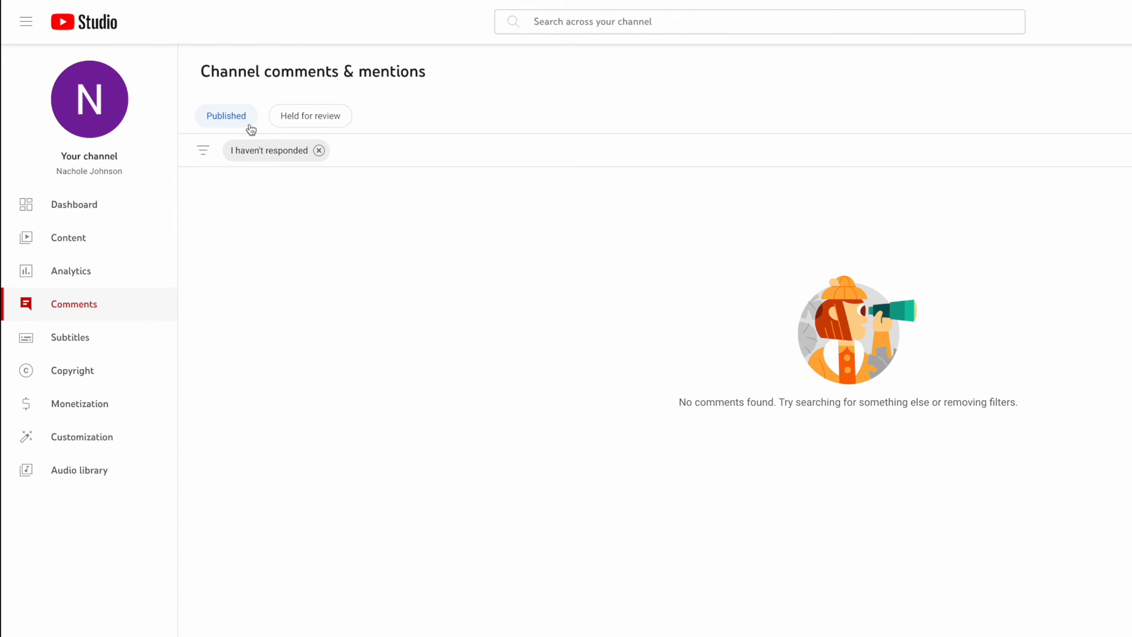
Step: Examine the channel's subtitles, copyright removal requests and monetization requirements
click(77, 339)
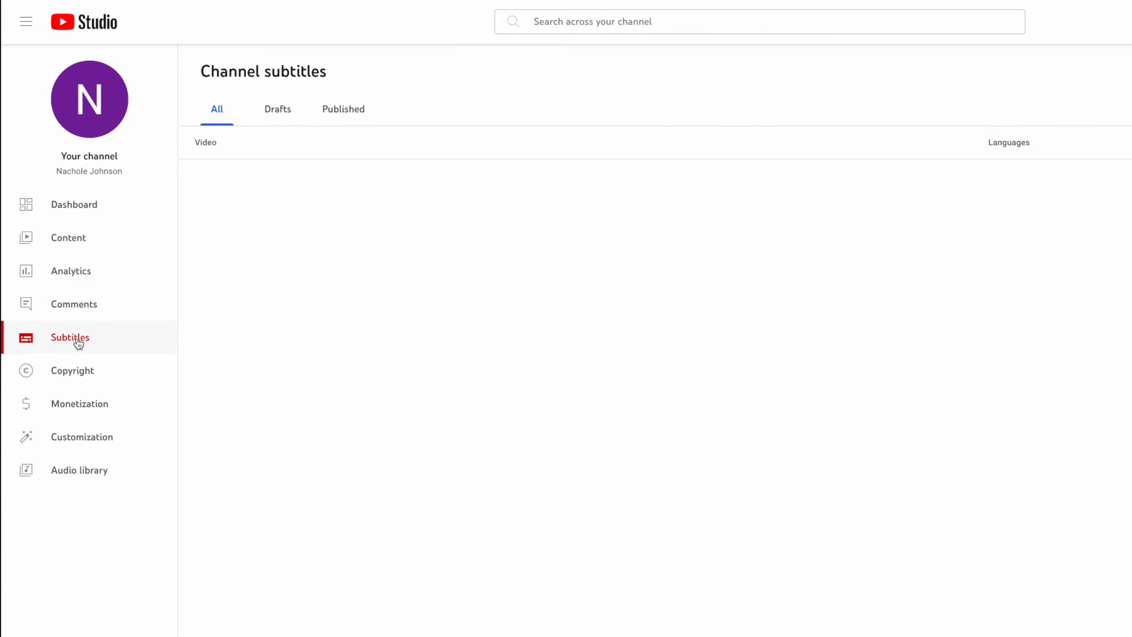
click(81, 370)
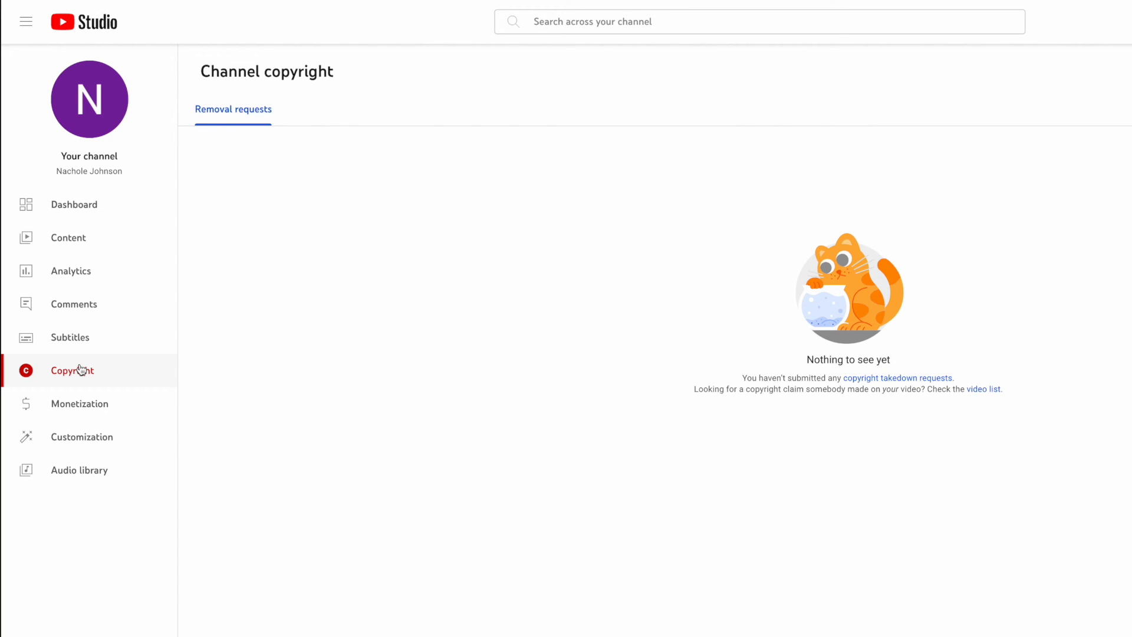
click(81, 402)
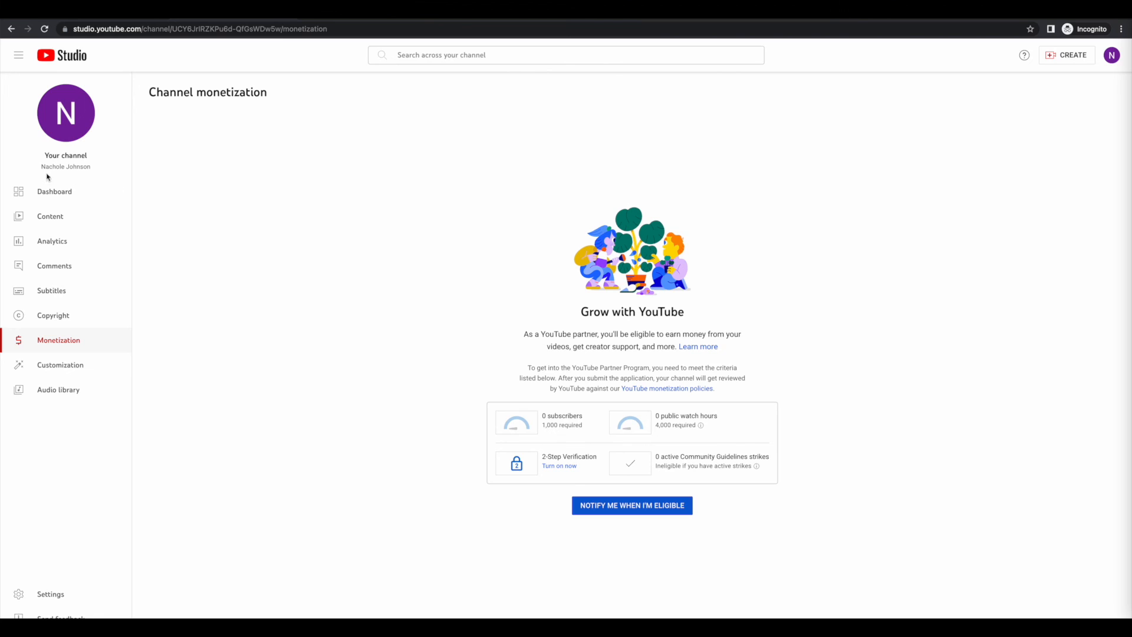
Step: Open the channel's public YouTube page from Studio
click(66, 137)
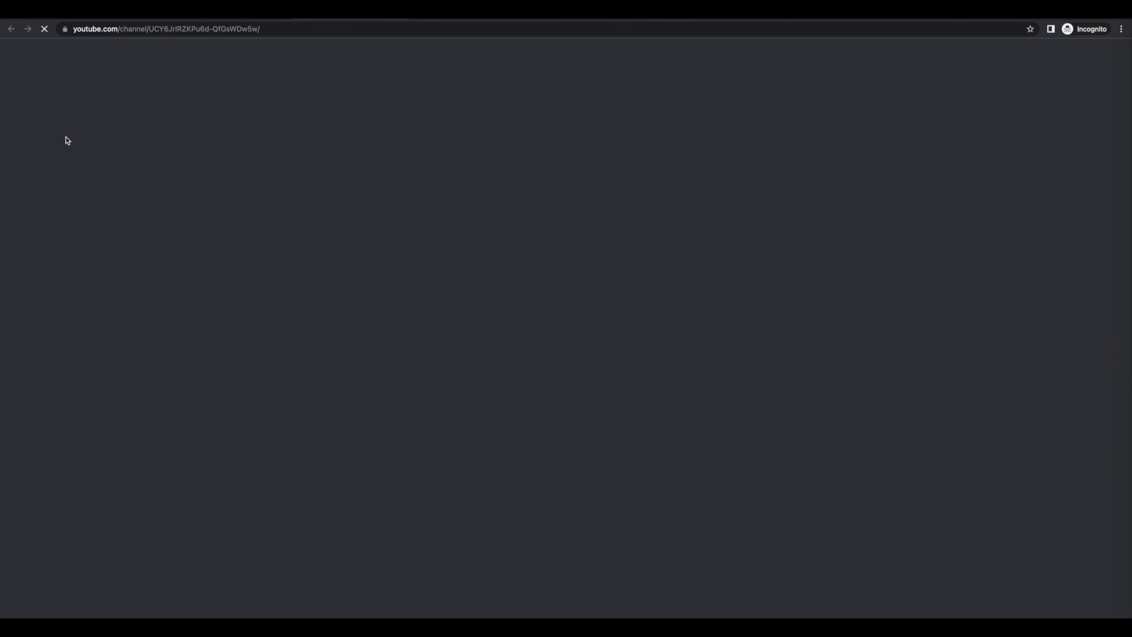